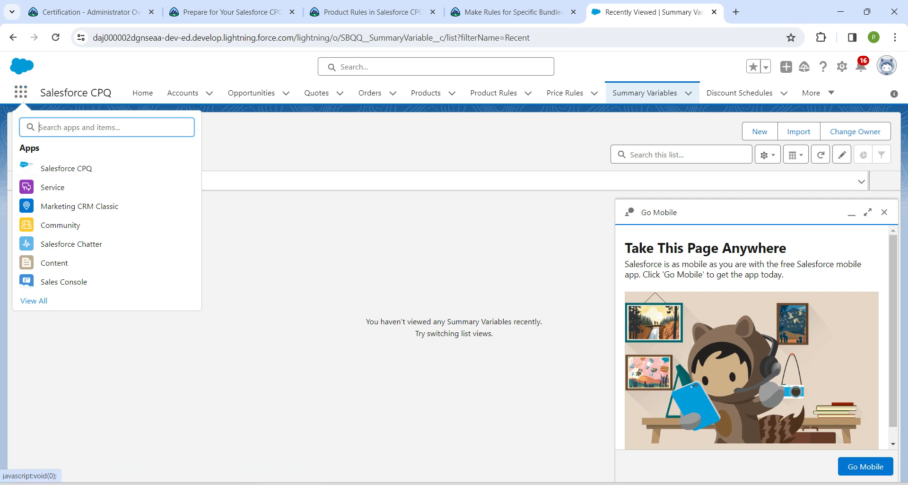
Step: Start a new summary variable with target object Product Option and aggregate function Sum
click(66, 168)
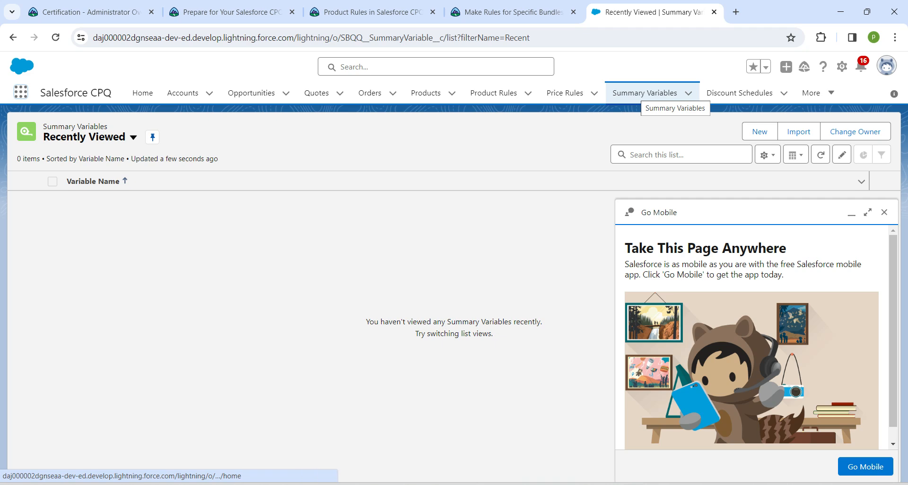
click(645, 93)
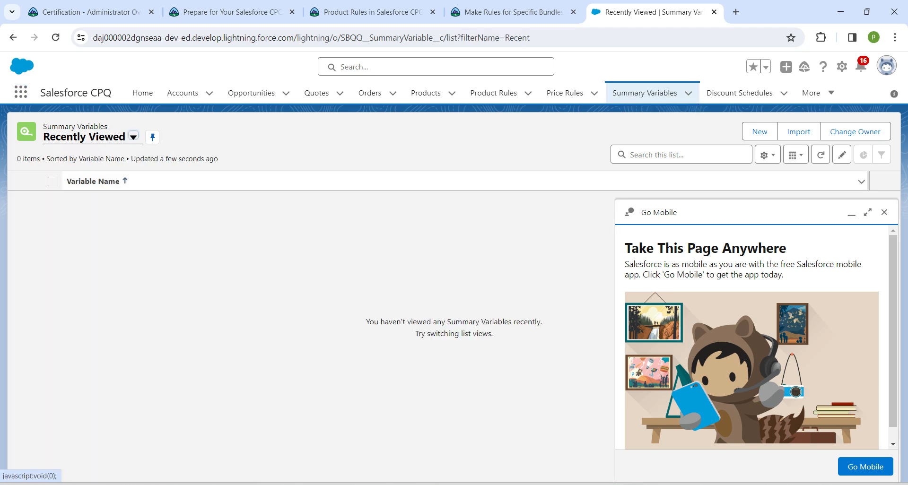
click(759, 132)
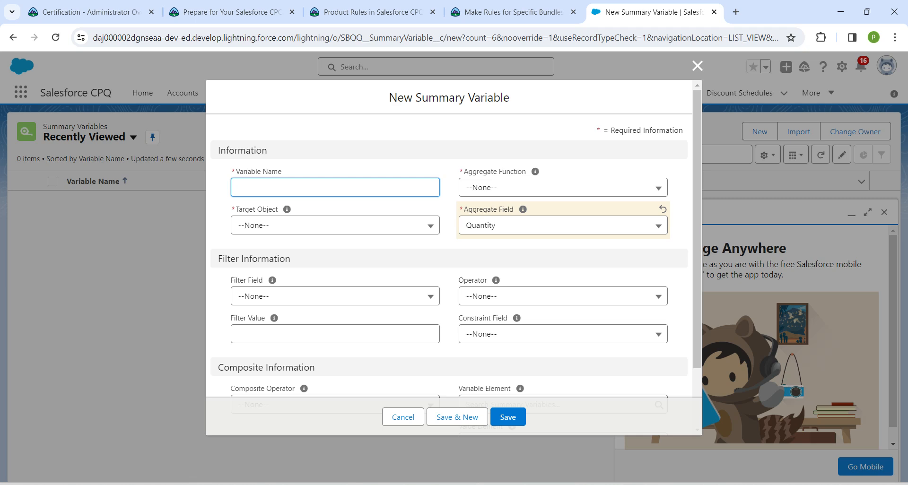
key(Tab)
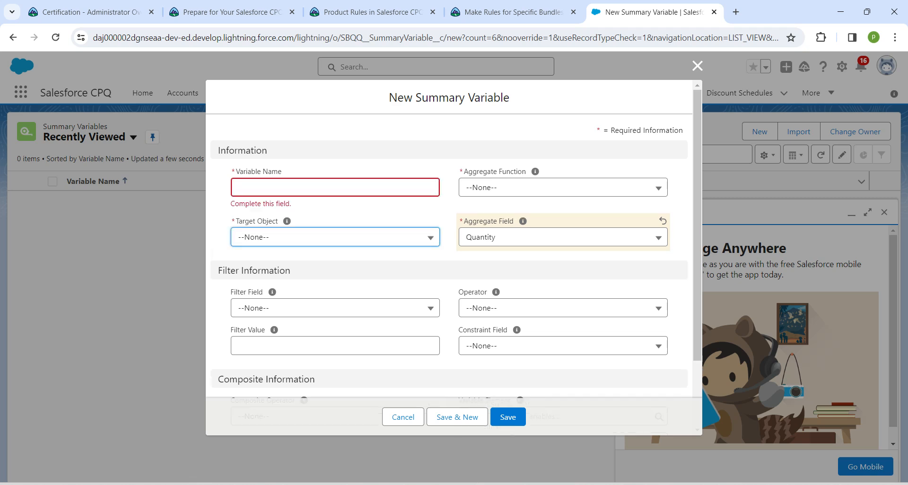
click(336, 238)
click(284, 303)
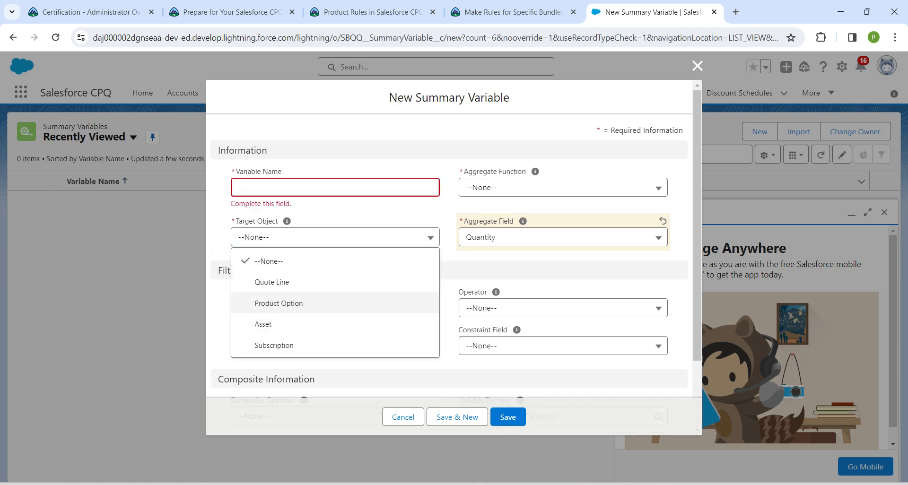
click(562, 188)
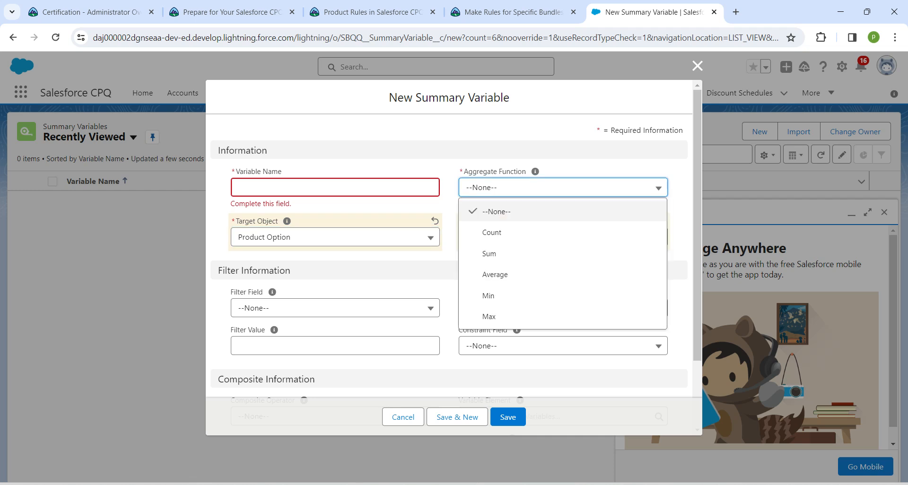
click(530, 253)
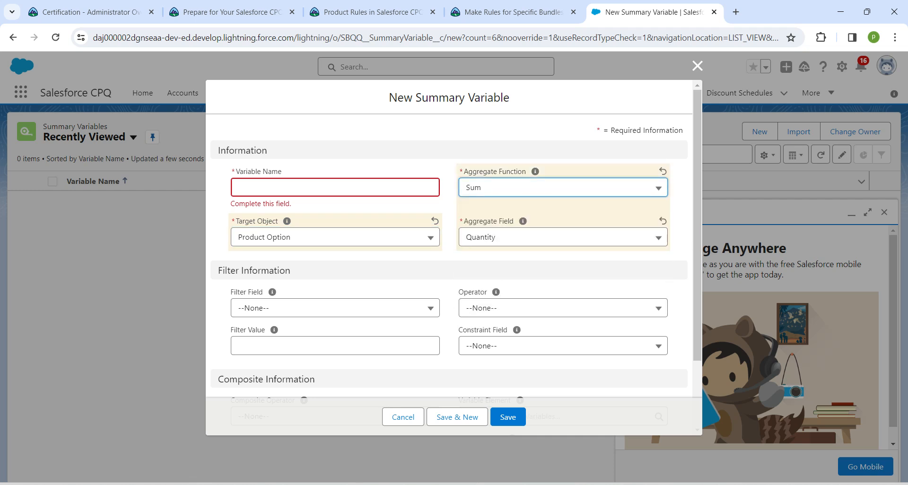
Step: Set the summary variable's filter to Product Code contains USB
click(336, 308)
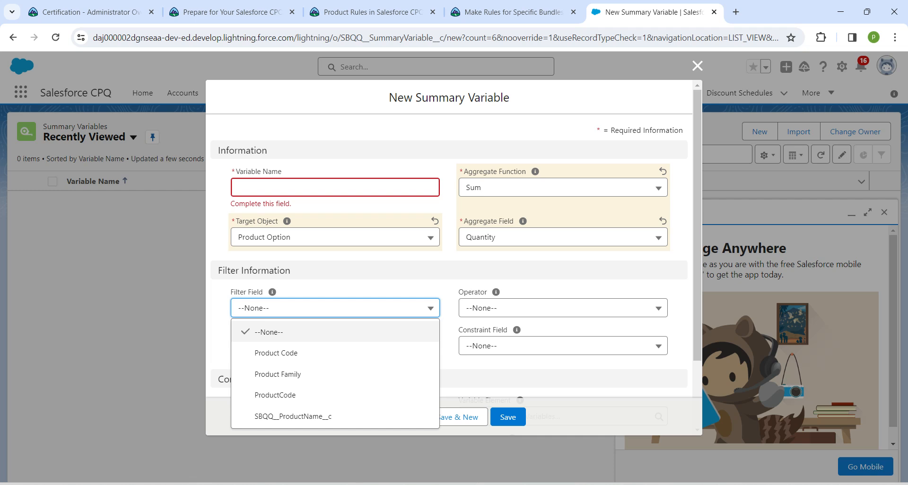
click(276, 353)
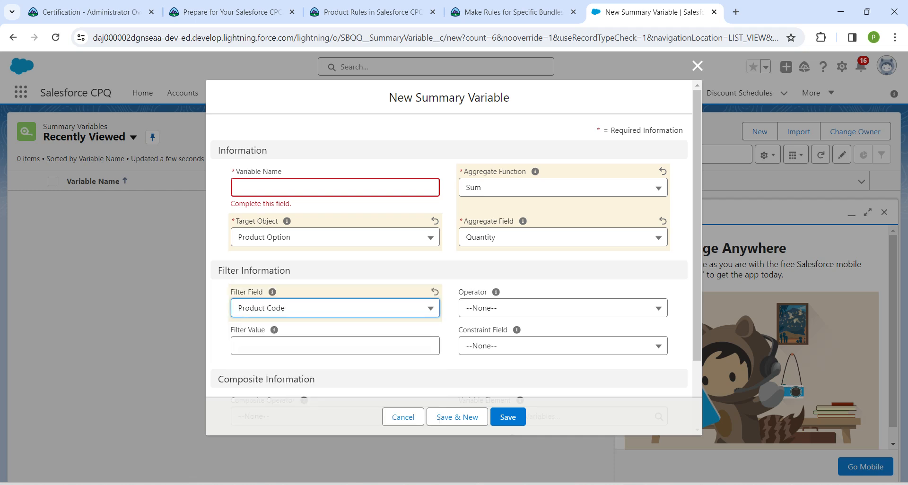
click(563, 308)
scroll(558, 455, down, 2)
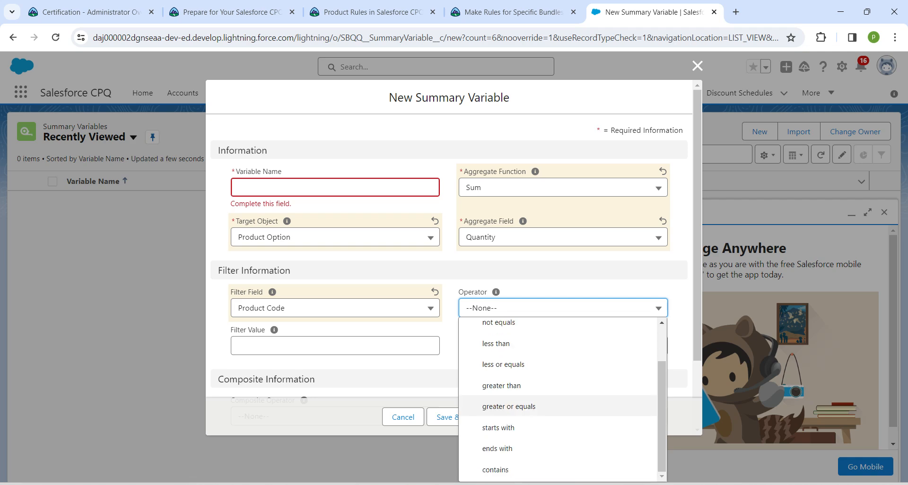
click(495, 470)
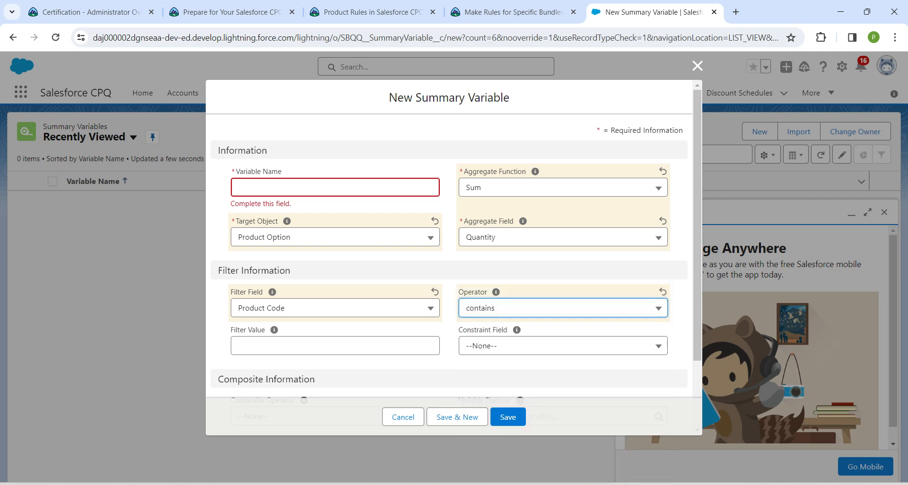
click(335, 345)
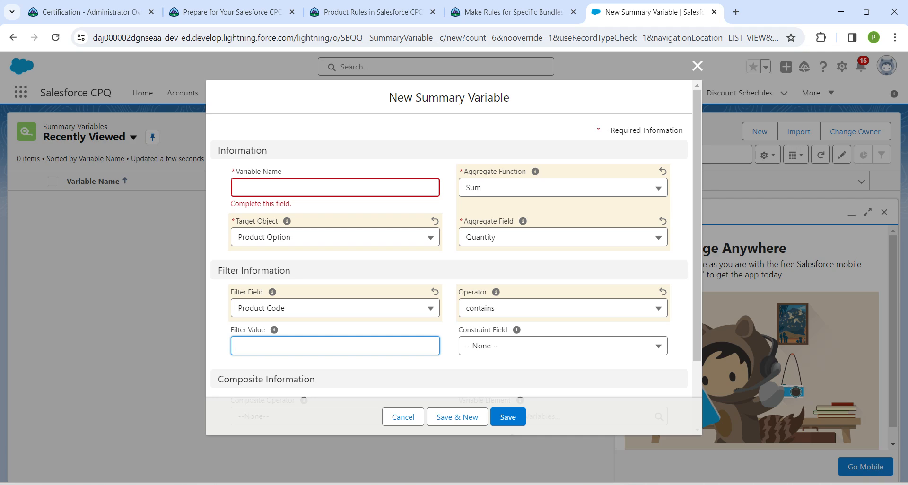
text(USB)
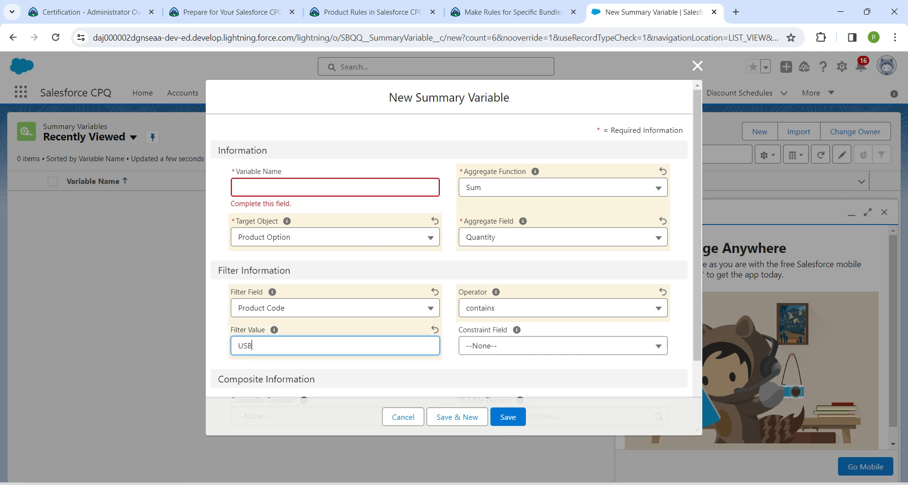
Step: Copy the name USB Sum from the Trailhead challenge into Variable Name and save the summary variable
click(335, 187)
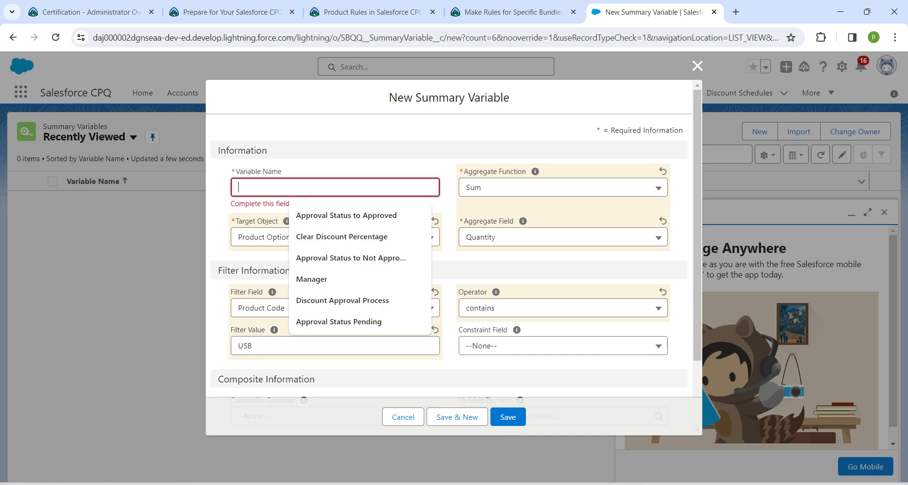
click(513, 12)
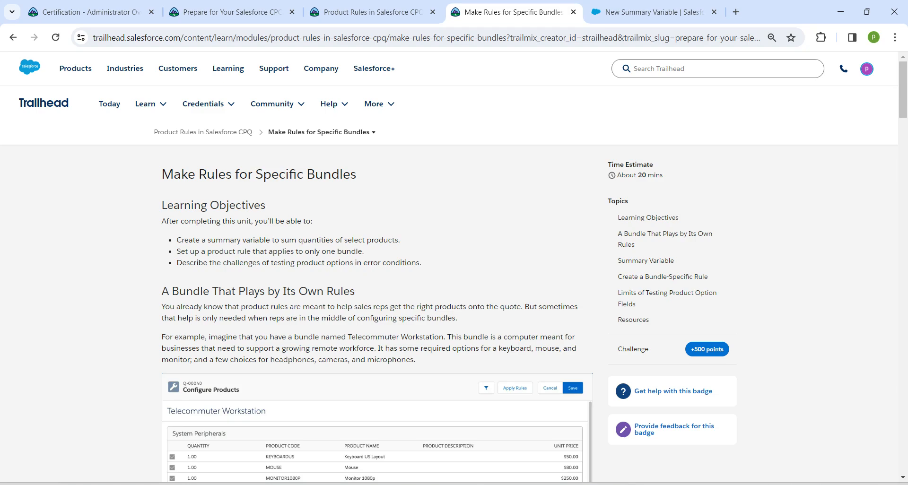
scroll(377, 302, down, 20)
scroll(377, 303, up, 3)
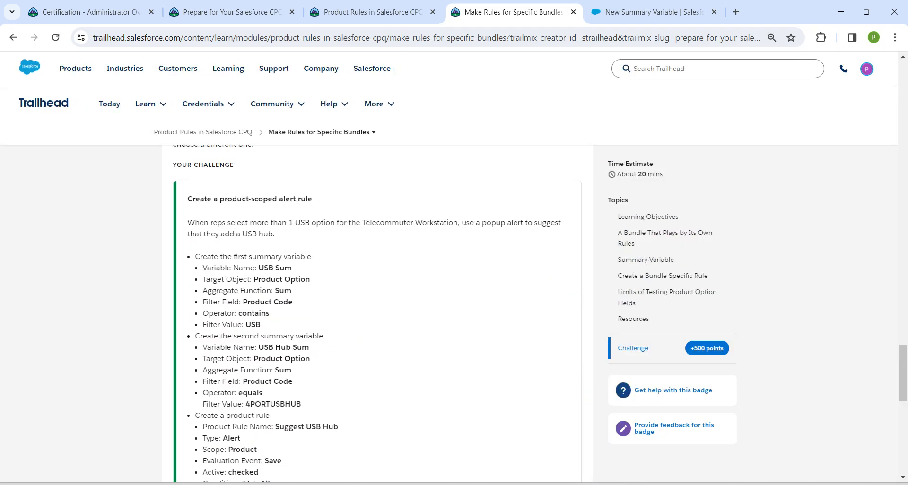
drag(259, 268, 292, 267)
key(ctrl+c)
click(652, 12)
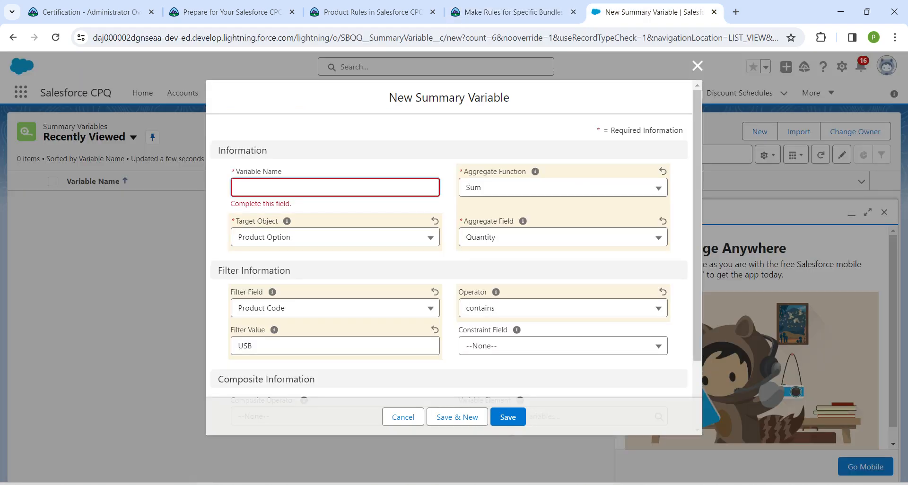
key(ctrl+v)
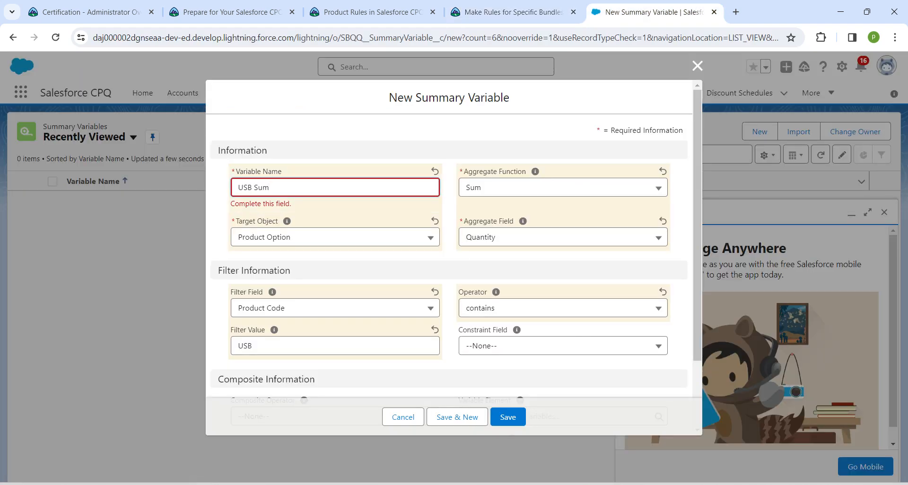
click(508, 417)
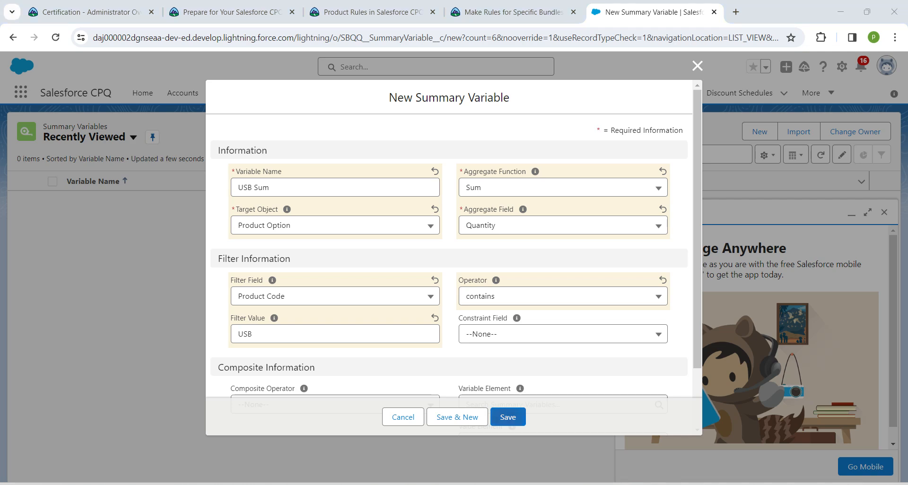
click(508, 418)
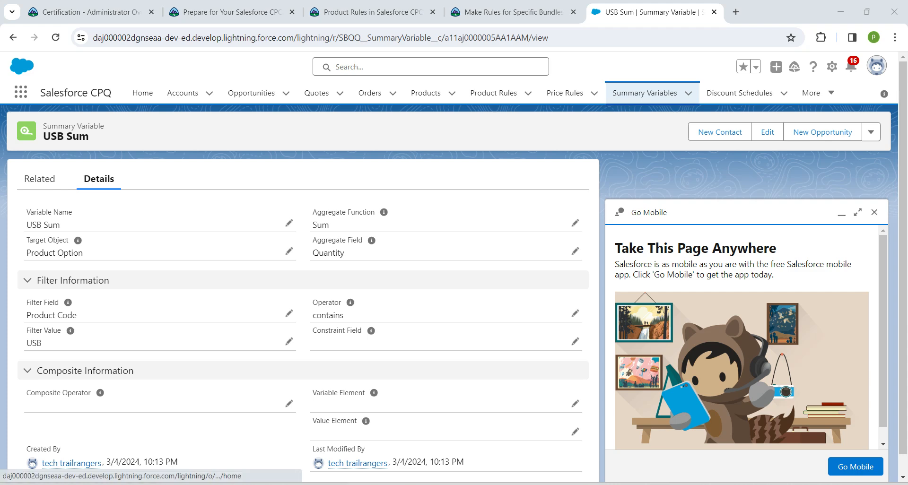
Step: Start a second summary variable with target object Product Option and aggregate function Sum
click(644, 93)
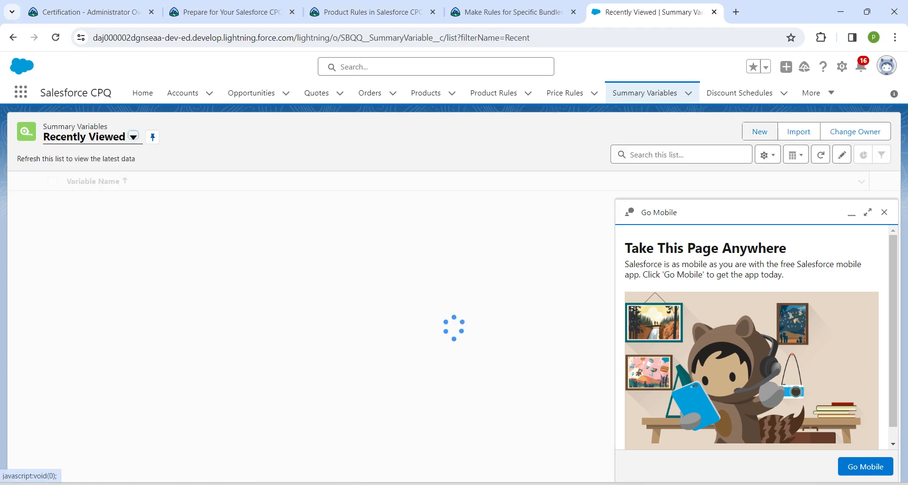
click(759, 132)
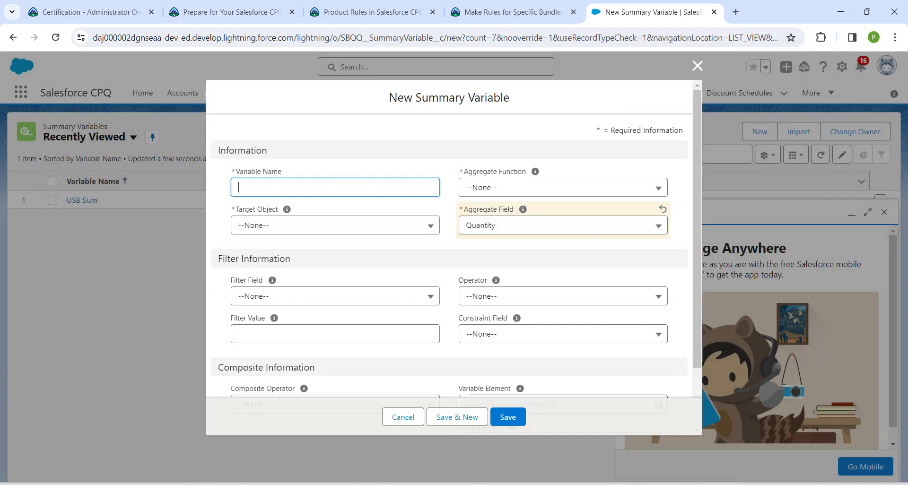
click(331, 237)
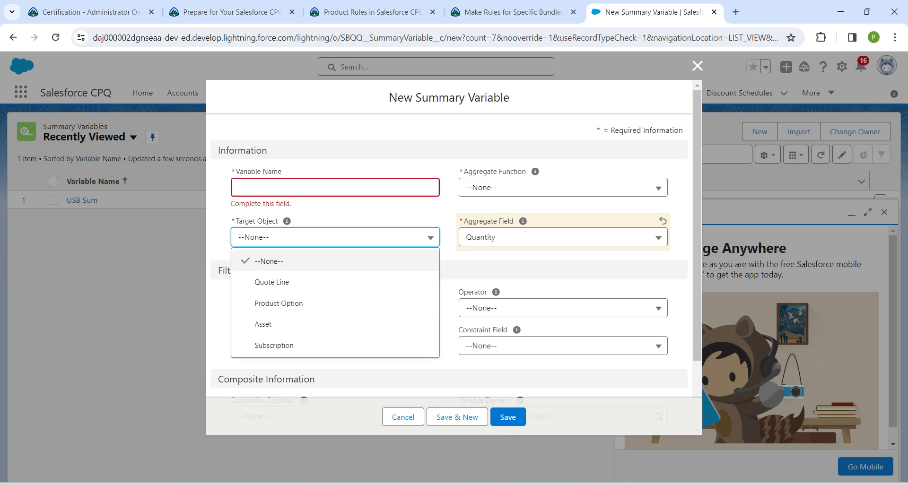
click(279, 303)
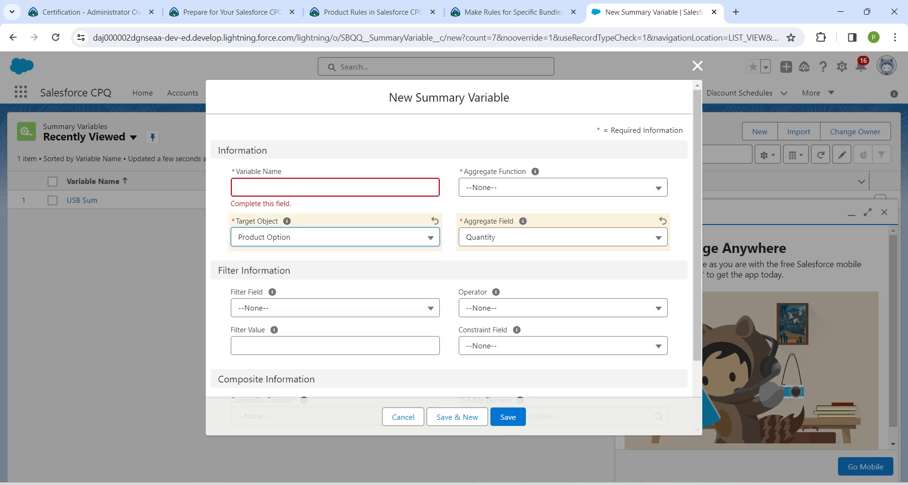
click(563, 188)
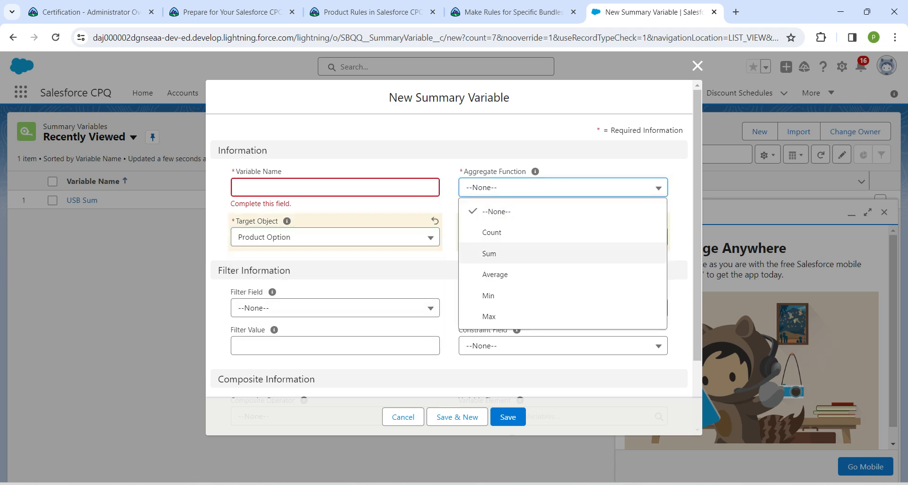
click(490, 253)
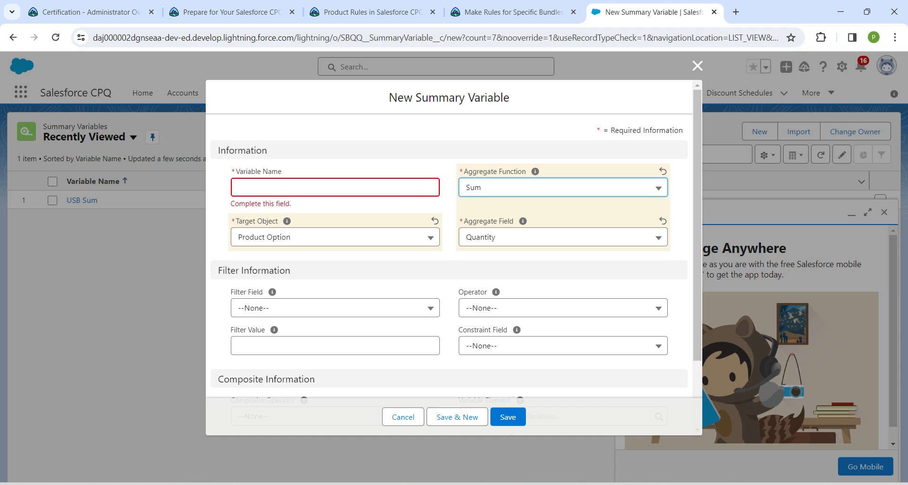
Step: Set the second variable's filter field to Product Code and its operator to equals
click(335, 308)
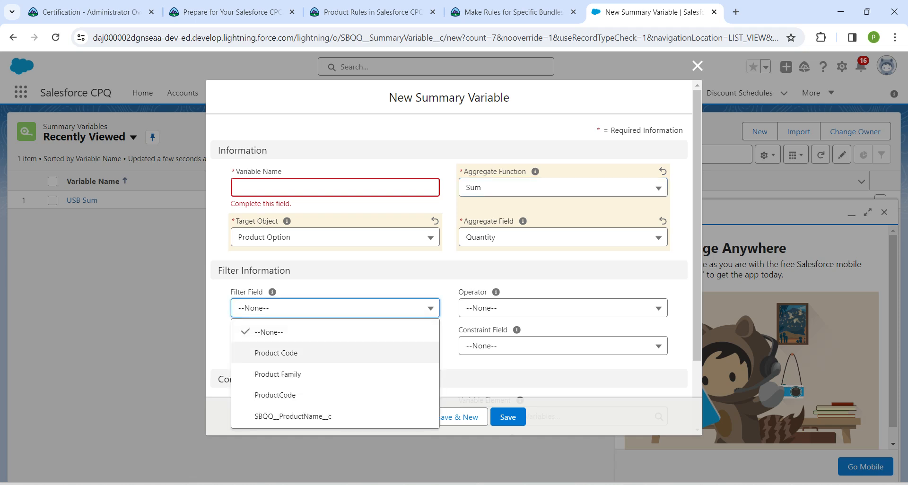
click(276, 353)
click(562, 308)
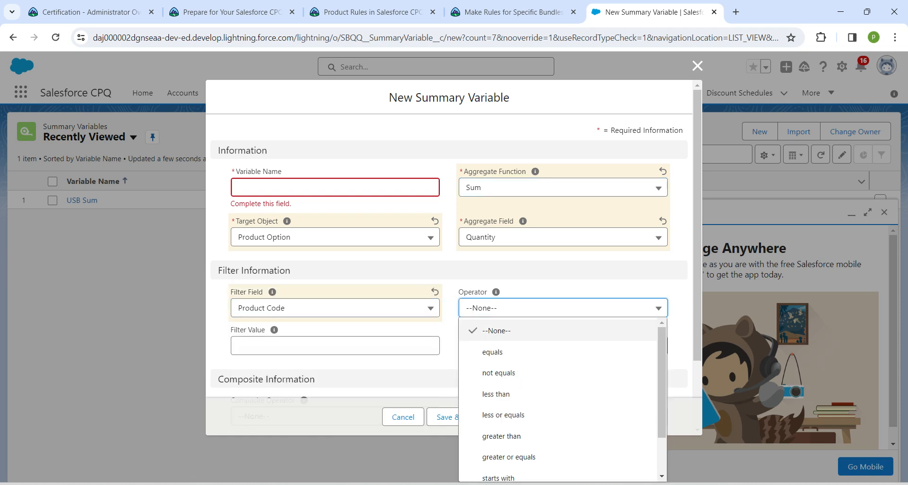
click(492, 352)
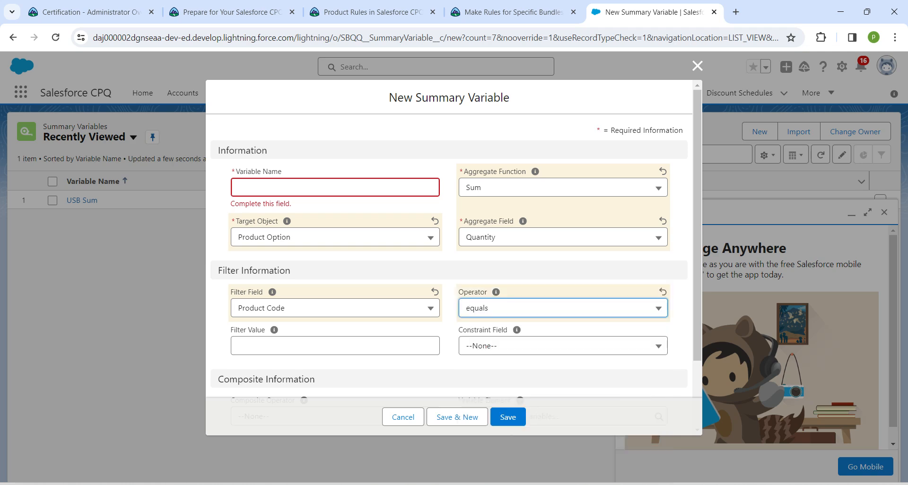
Step: Copy the name USB Hub Sum from the Trailhead challenge into the second variable's Variable Name
click(335, 188)
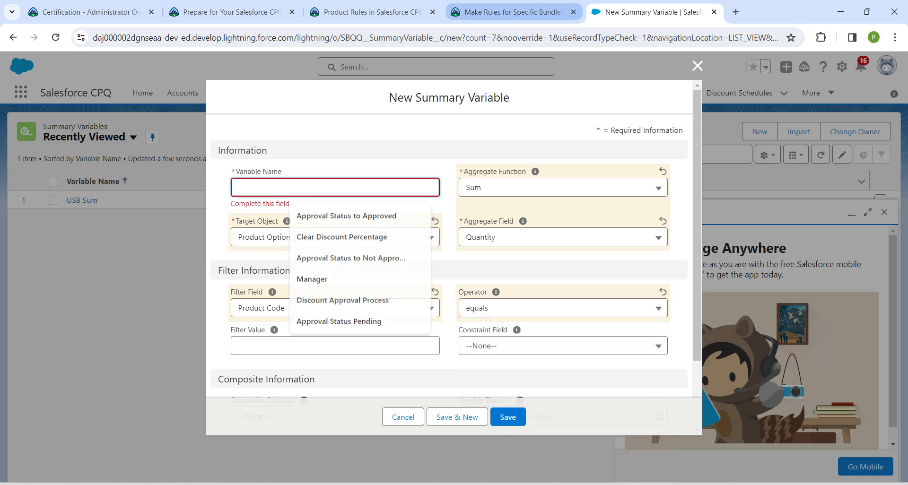
click(510, 12)
scroll(371, 312, down, 1)
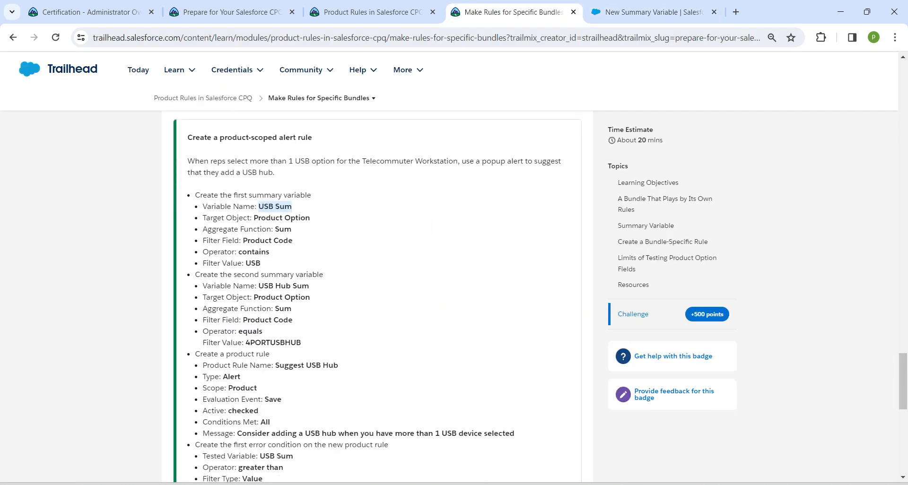
drag(259, 286, 310, 286)
key(ctrl+c)
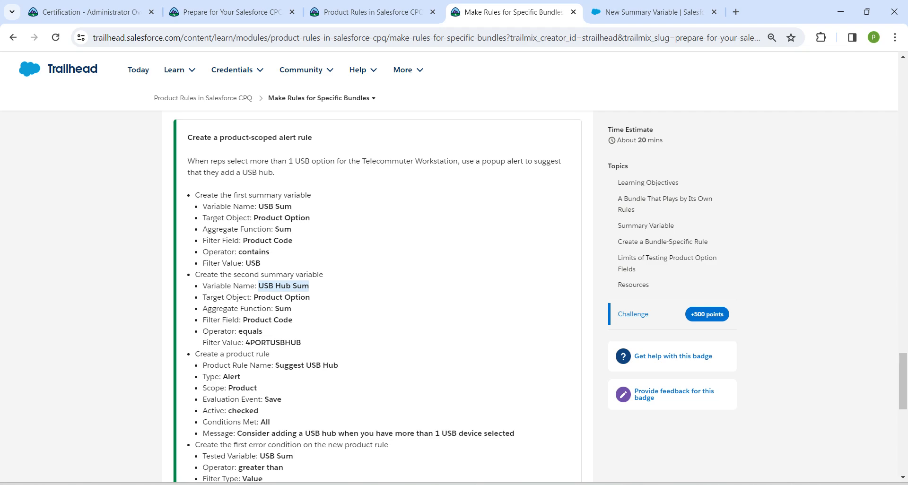
click(652, 12)
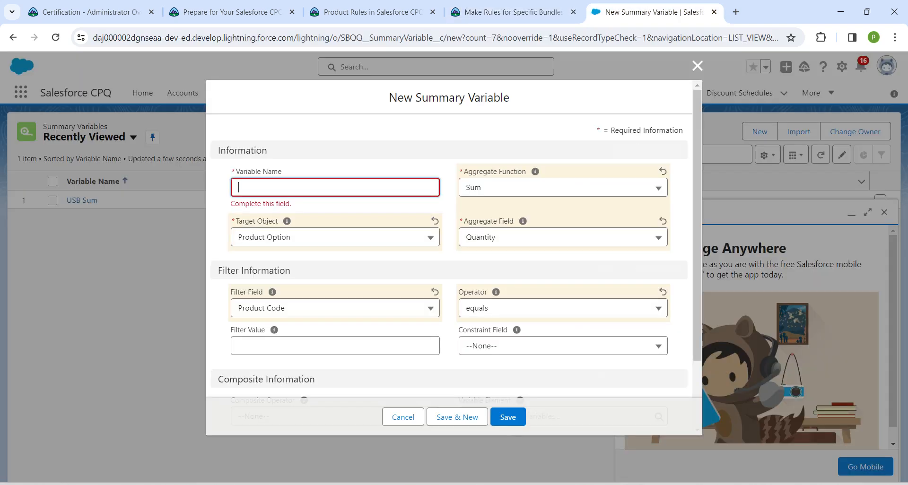
key(ctrl+v)
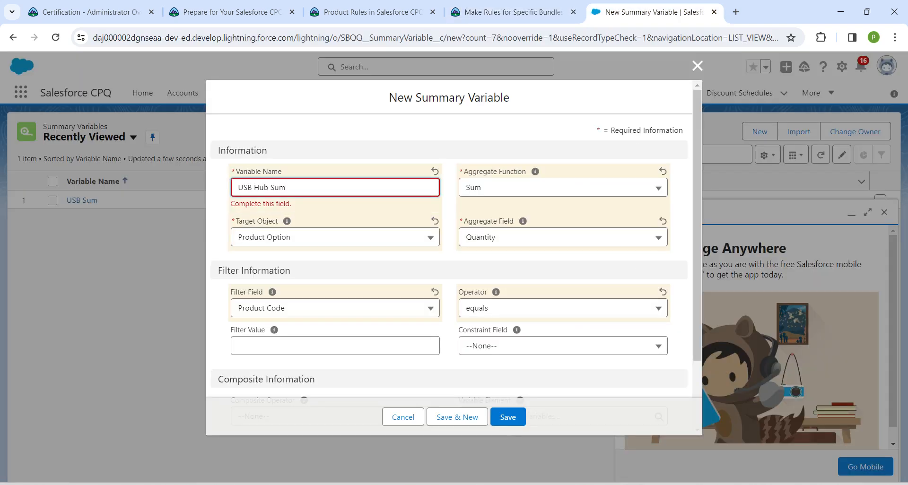
Step: Copy 4PORTUSBHUB from the Trailhead challenge into the second variable's Filter Value and save the summary variable
click(335, 346)
click(511, 12)
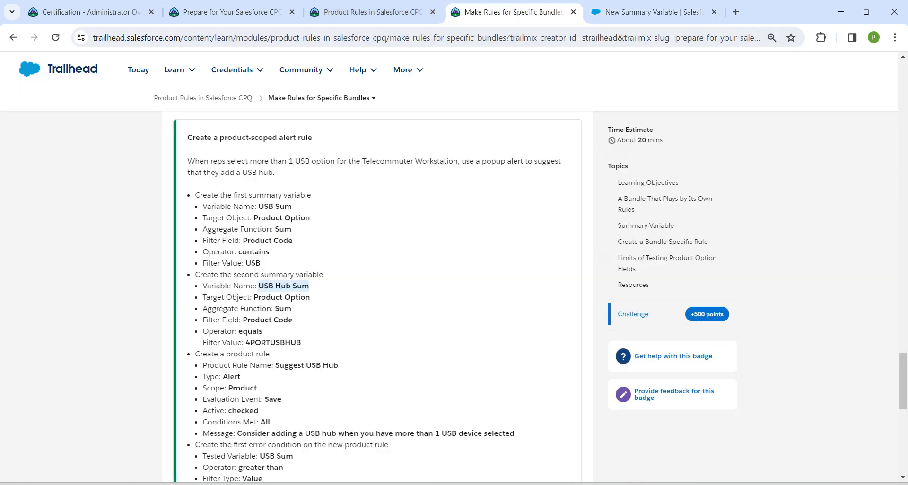
drag(246, 343, 301, 342)
key(ctrl+c)
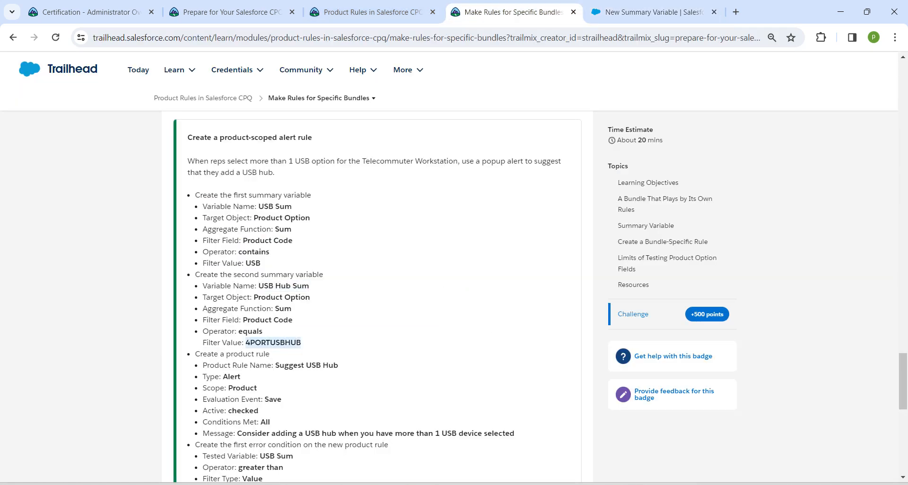
click(652, 12)
key(ctrl+v)
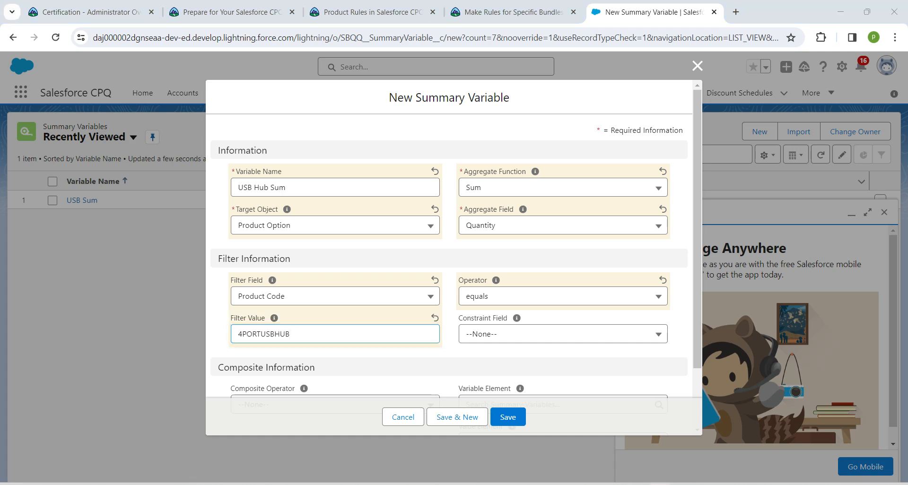
click(508, 417)
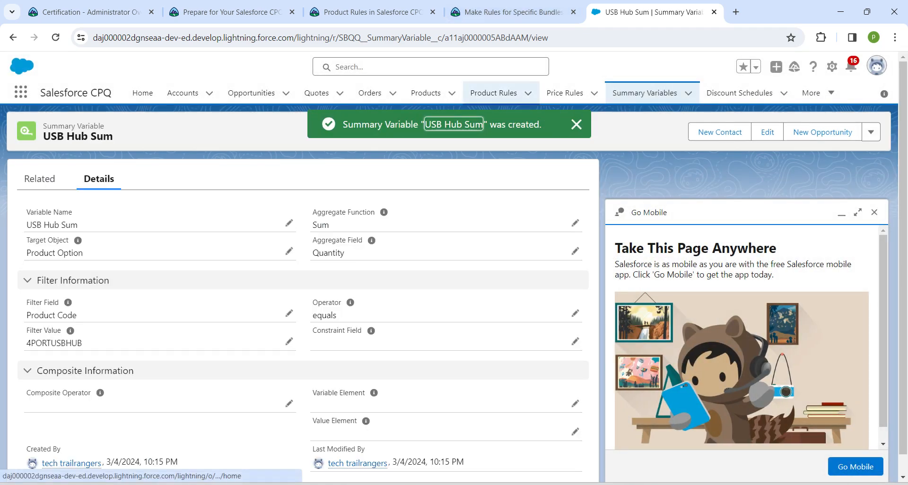
Step: Start a new product rule and copy the name Suggest USB Hub from the Trailhead challenge into Product Rule Name
click(493, 92)
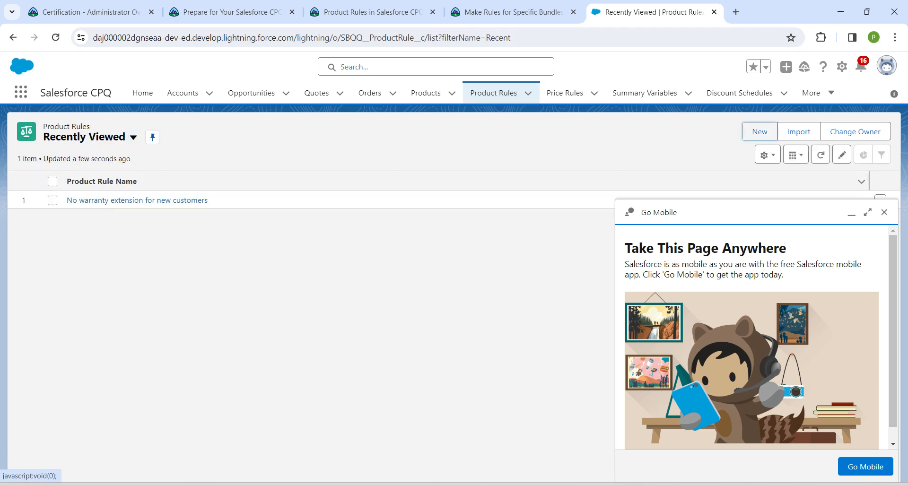
click(759, 132)
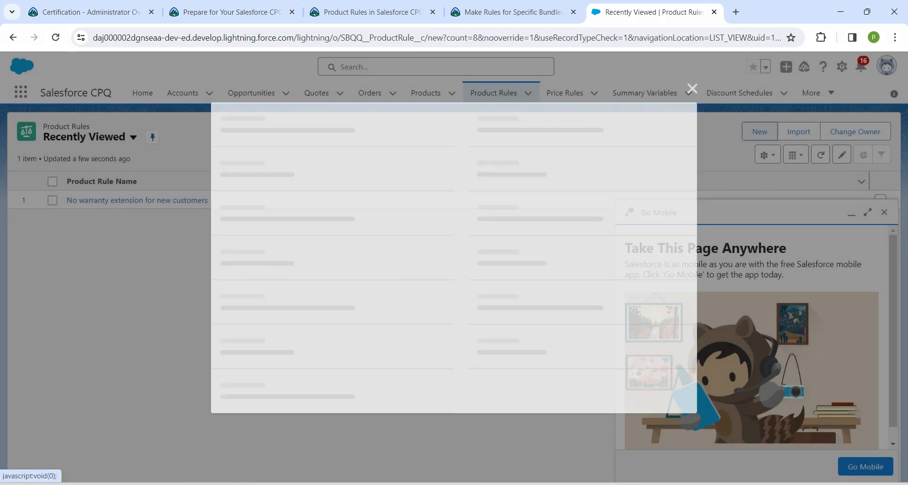
click(513, 12)
scroll(372, 297, down, 2)
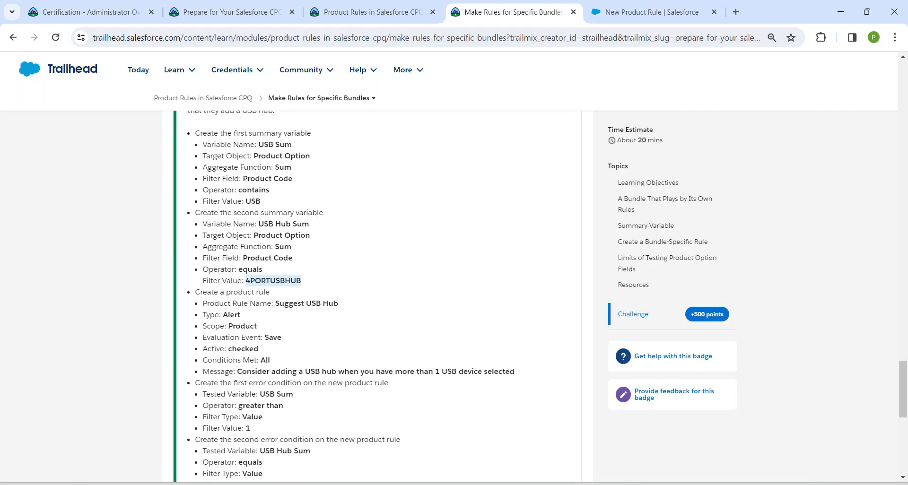
drag(275, 275, 339, 275)
key(ctrl+c)
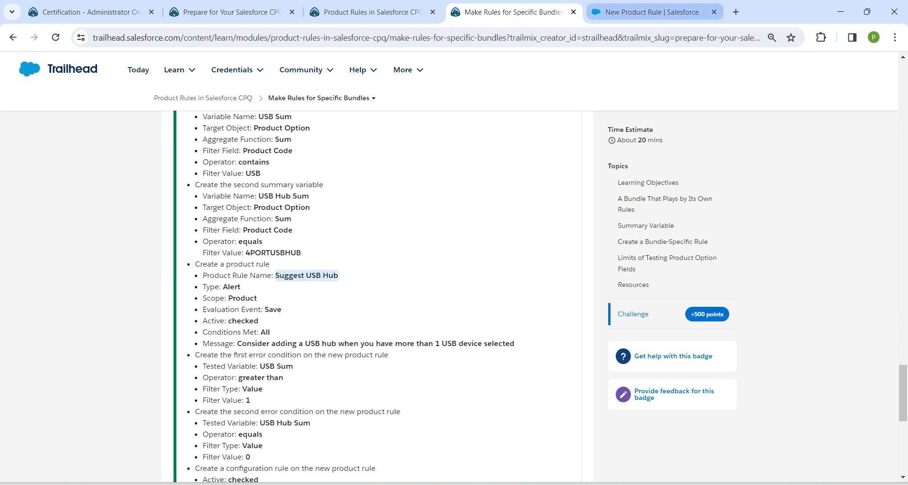
click(648, 12)
key(ctrl+v)
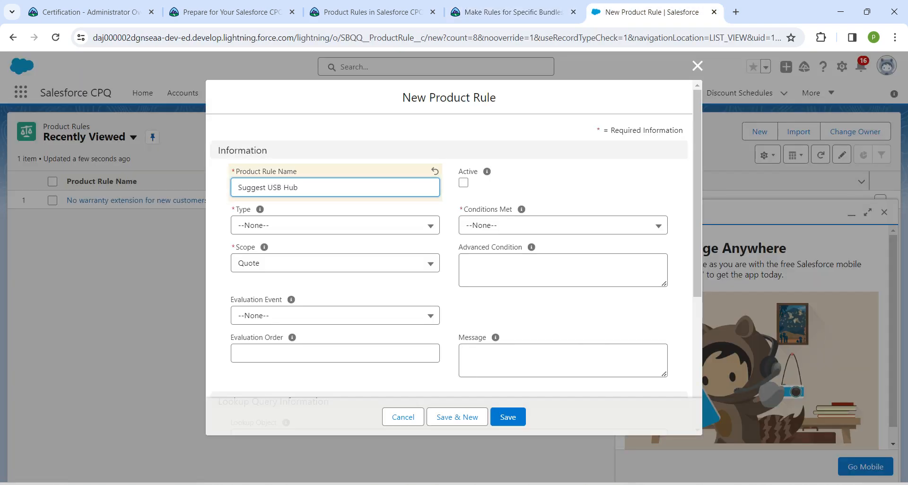
Step: Set the product rule's type to Alert and its scope to Product
click(379, 226)
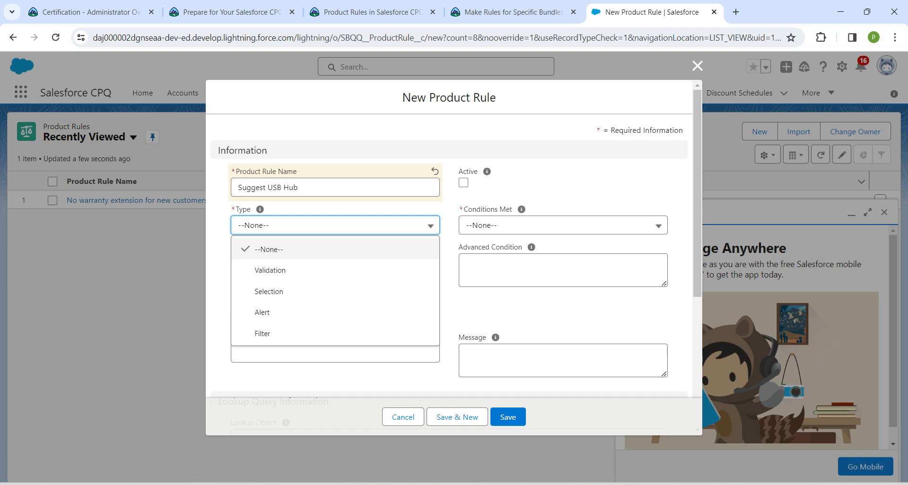
click(262, 312)
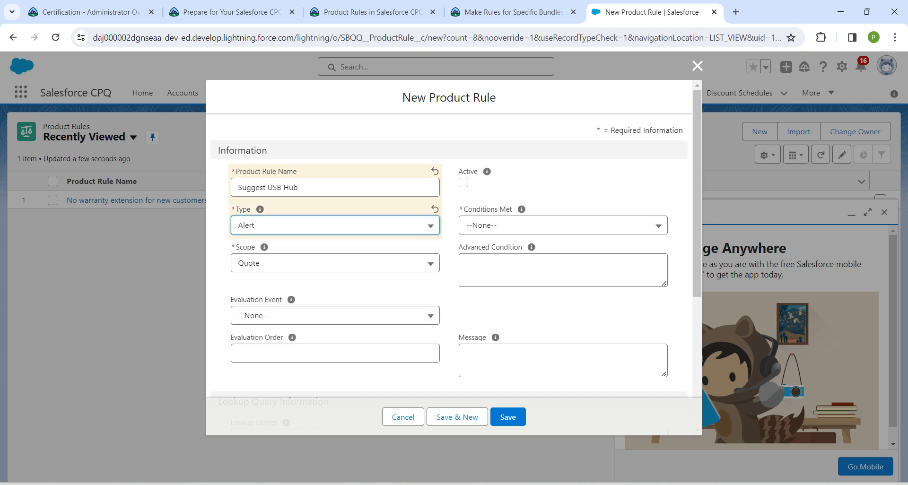
click(336, 263)
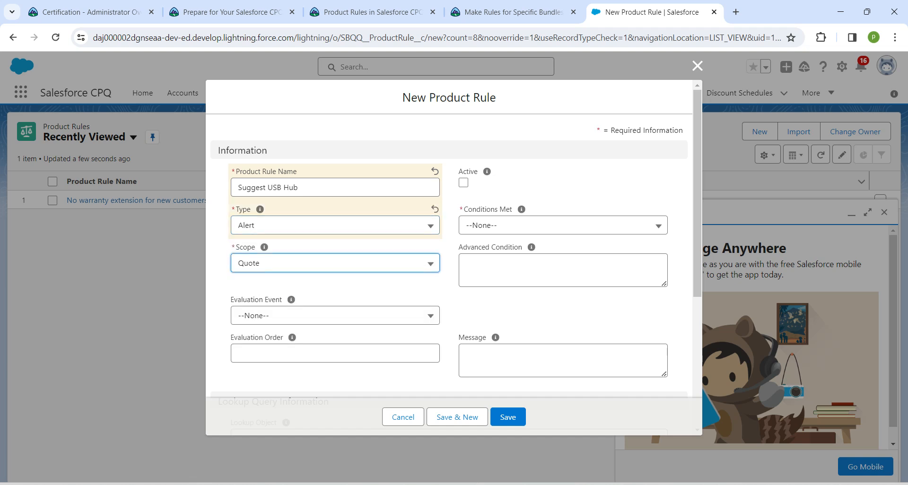
click(267, 328)
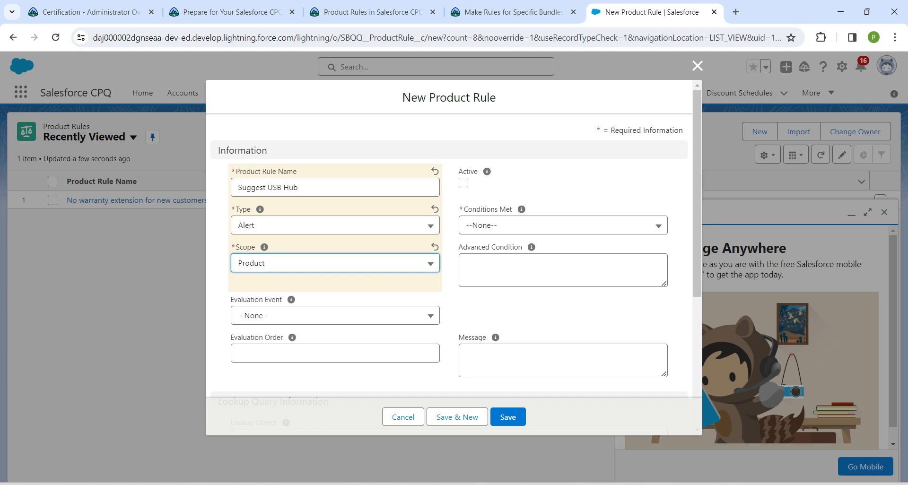
Step: Make the product rule active, with Conditions Met set to All and Evaluation Event set to Save
click(462, 183)
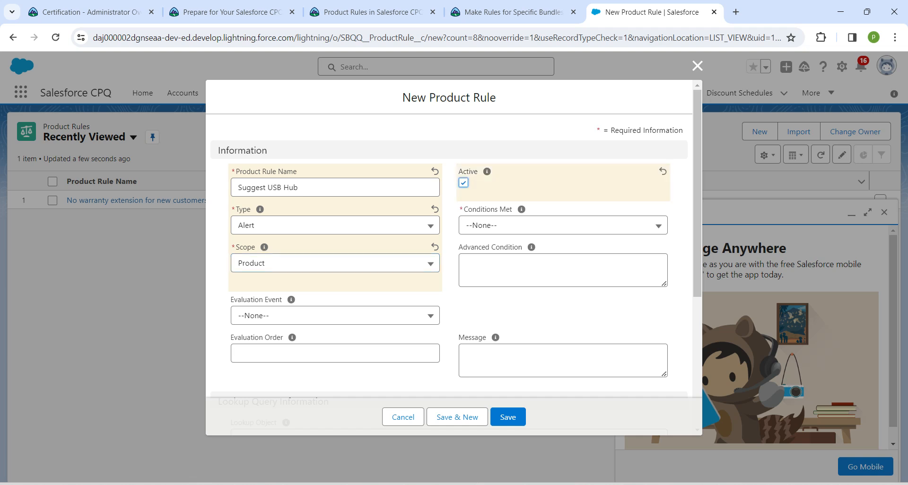
click(562, 225)
click(487, 269)
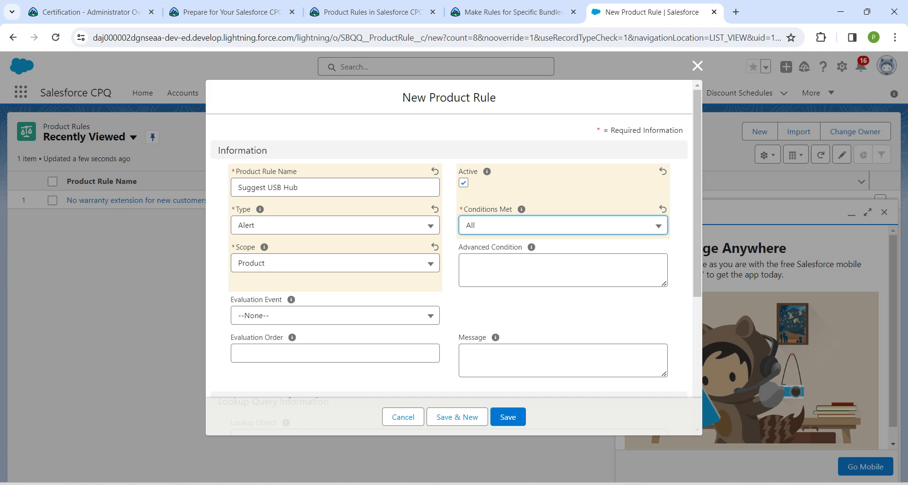
click(335, 315)
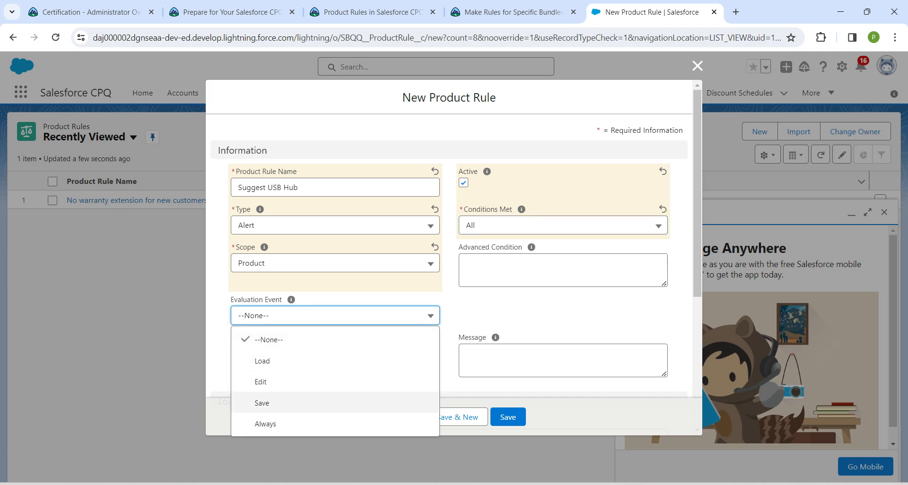
click(261, 403)
Step: Copy the message "Consider adding a USB hub when you have more than 1 USB device selected" from the challenge into Message and save the product rule
click(562, 360)
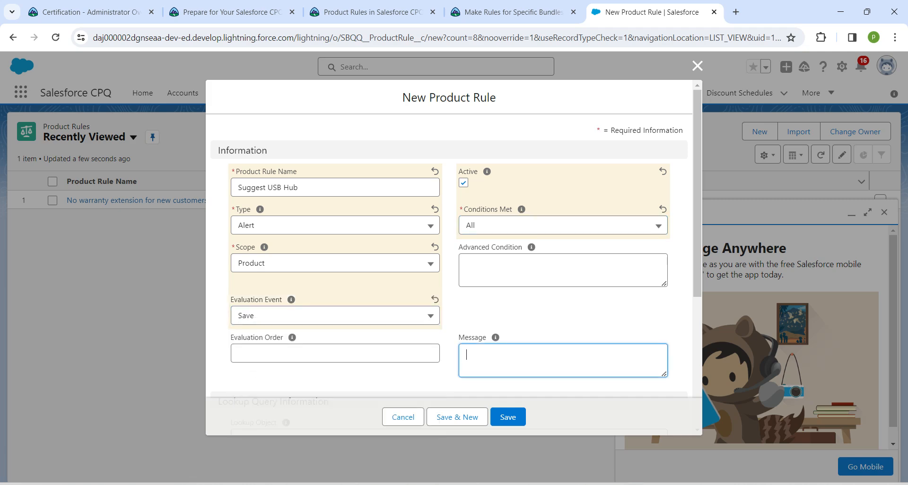
click(513, 12)
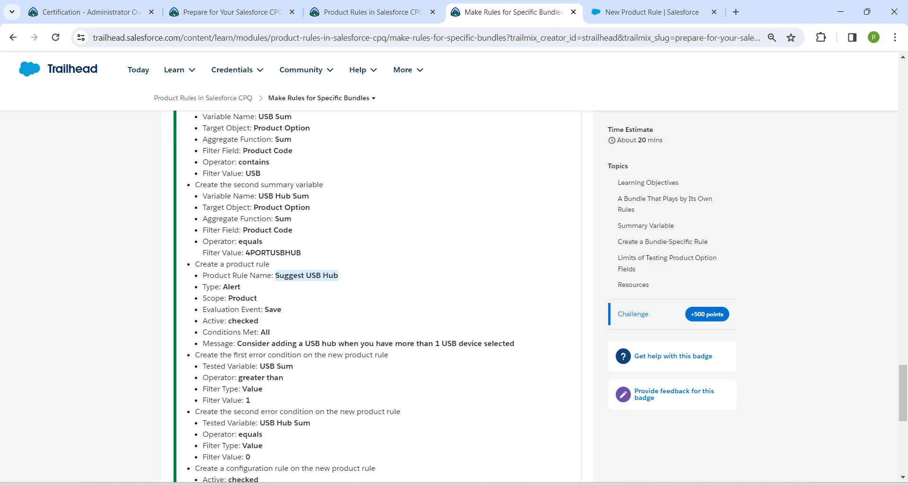
drag(237, 343, 514, 343)
key(ctrl+c)
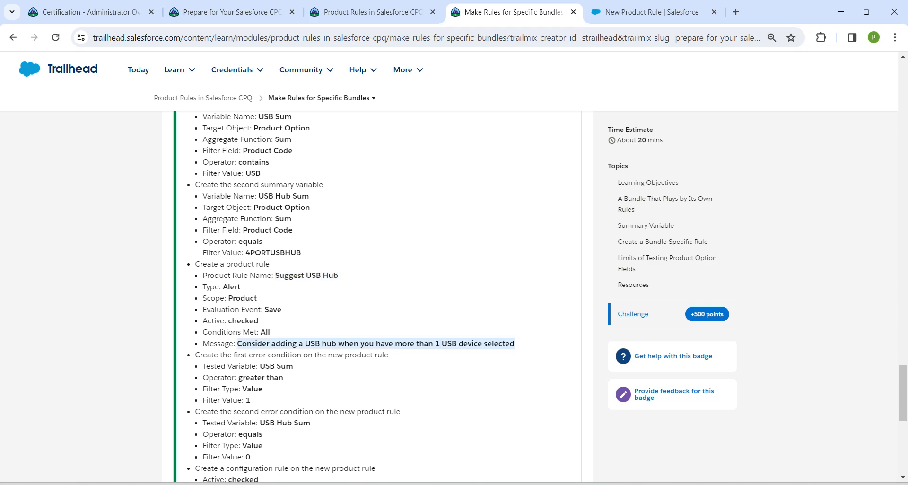
click(648, 12)
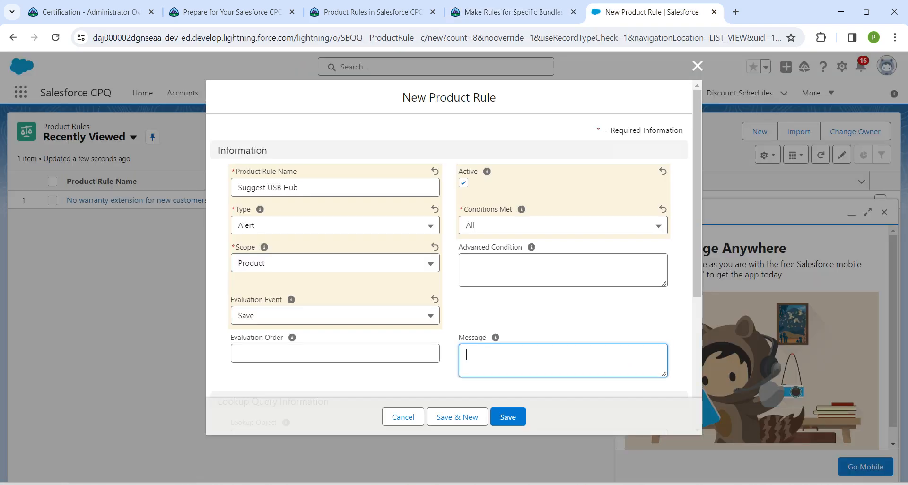
key(ctrl+v)
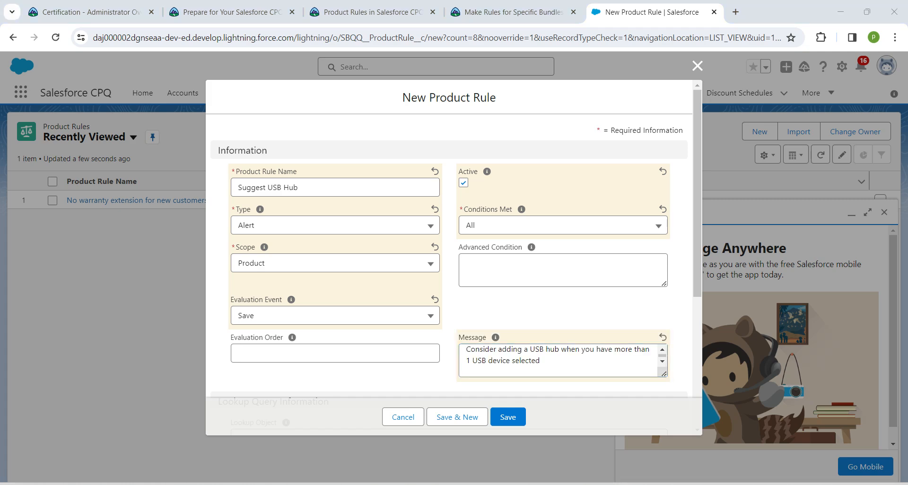
click(508, 417)
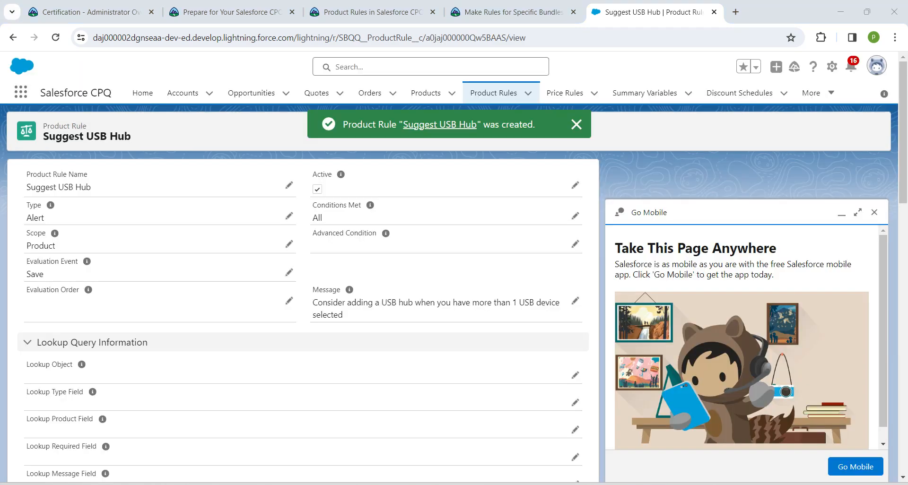
Step: Start a new error condition on the Suggest USB Hub rule and check the first condition's tested variable in the Trailhead challenge
scroll(302, 312, down, 5)
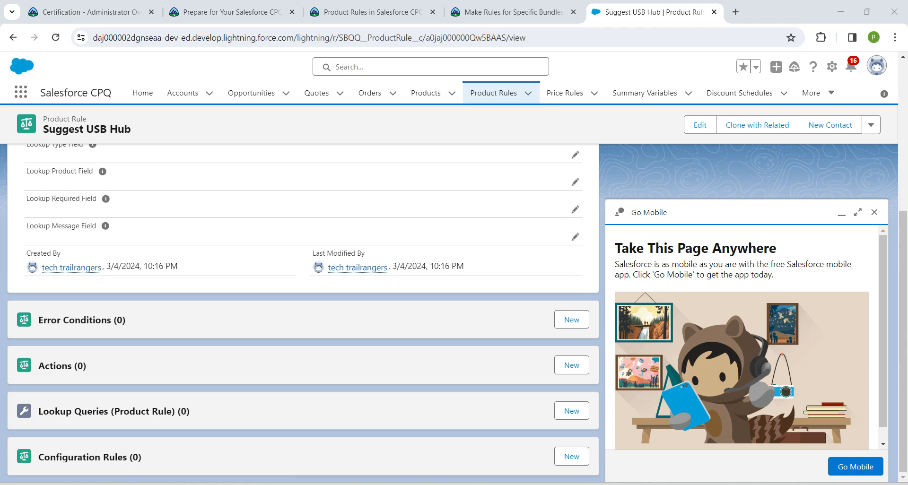
click(571, 320)
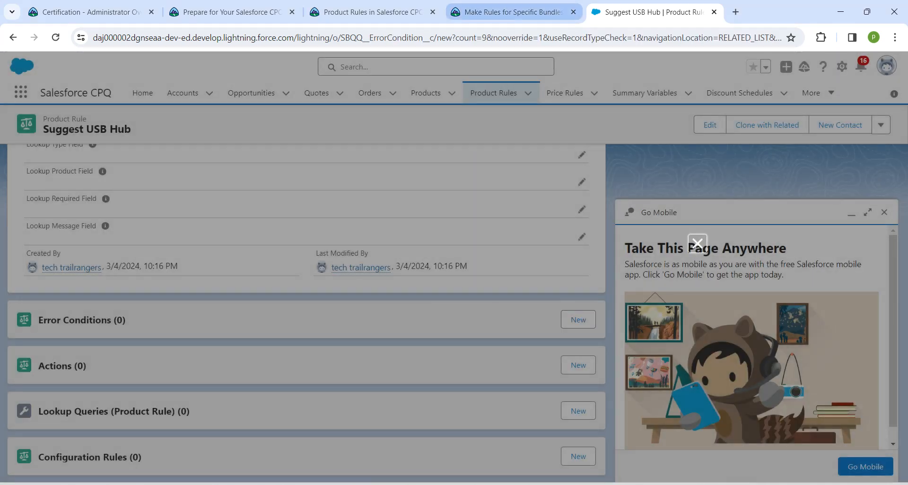
click(513, 11)
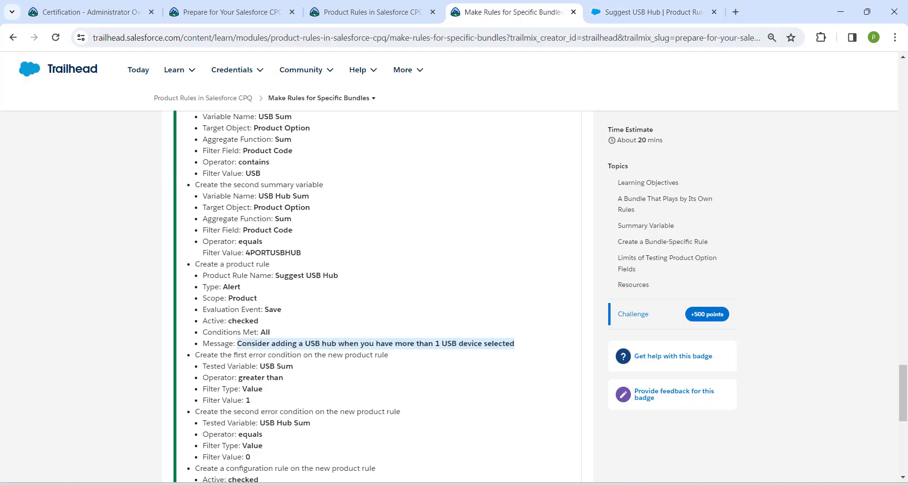
scroll(378, 283, down, 2)
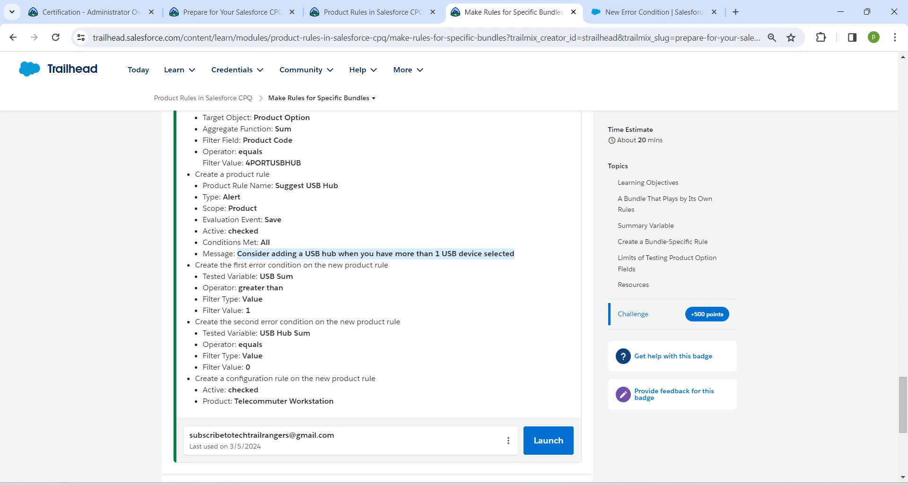
drag(260, 276, 293, 277)
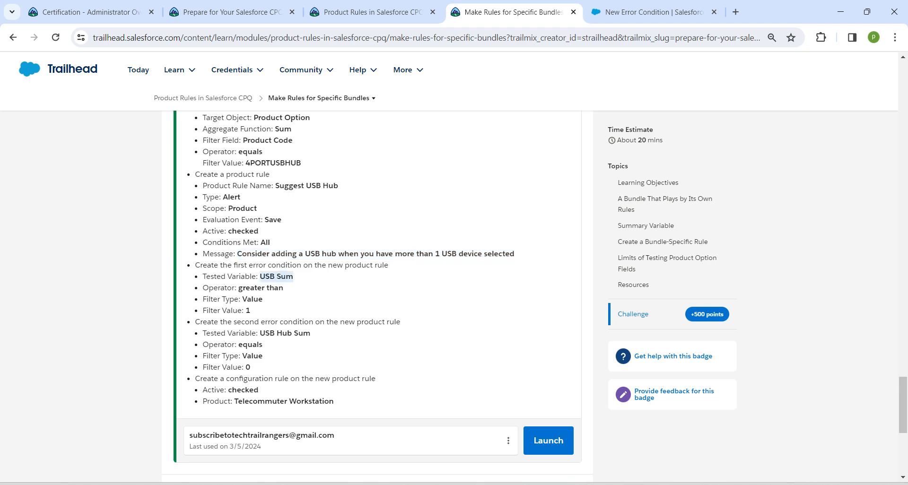
click(652, 12)
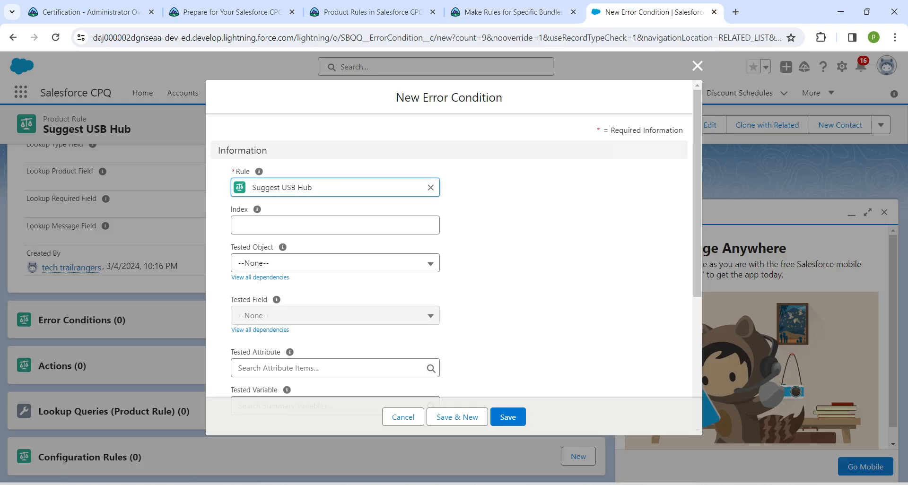
Step: Set the error condition's Tested Variable to the USB Sum summary variable
click(239, 225)
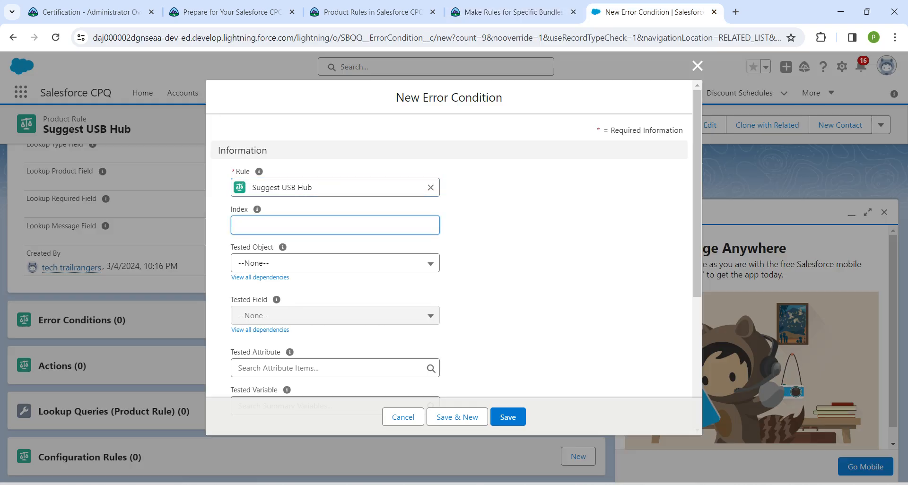
key(alt+Tab)
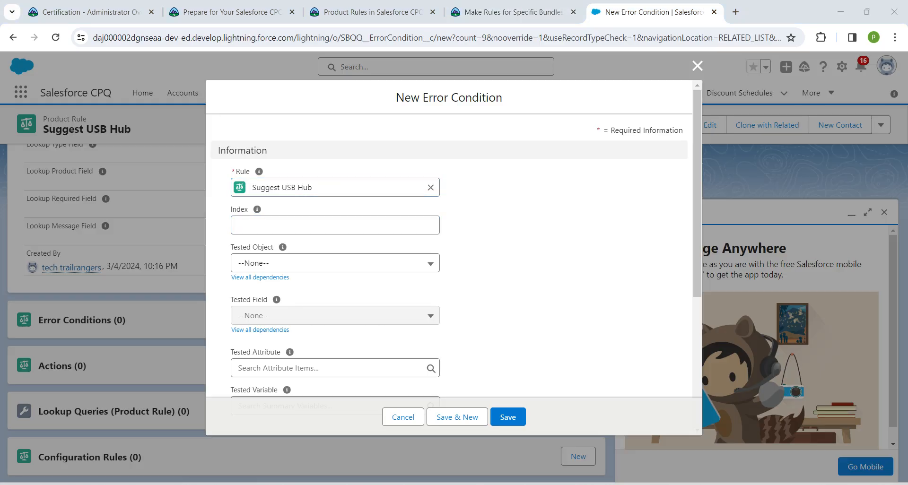
scroll(449, 251, down, 3)
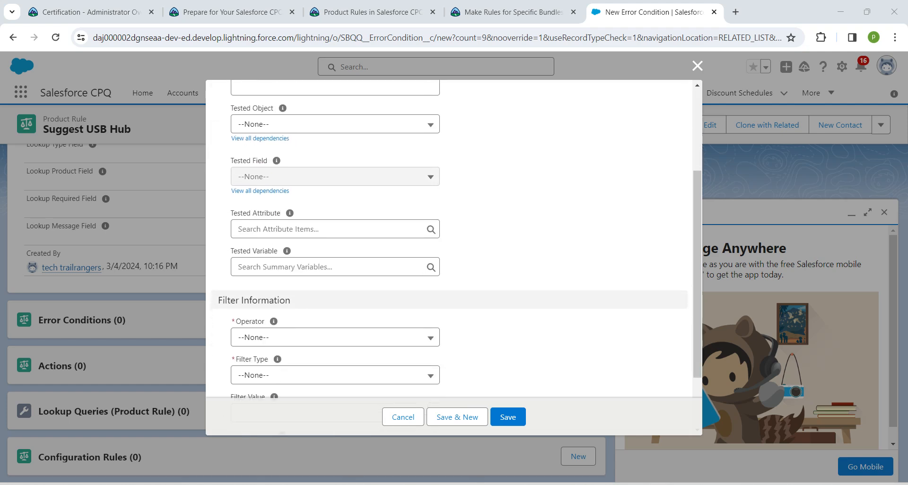
click(326, 267)
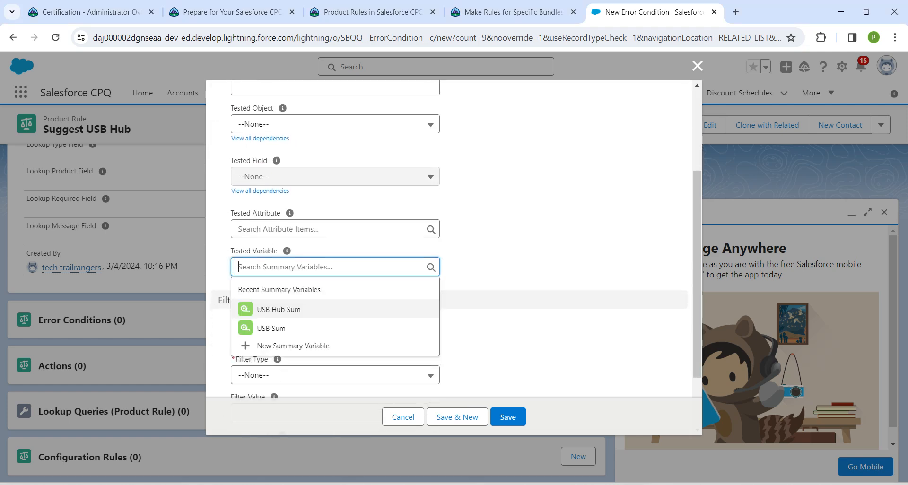
key(Down)
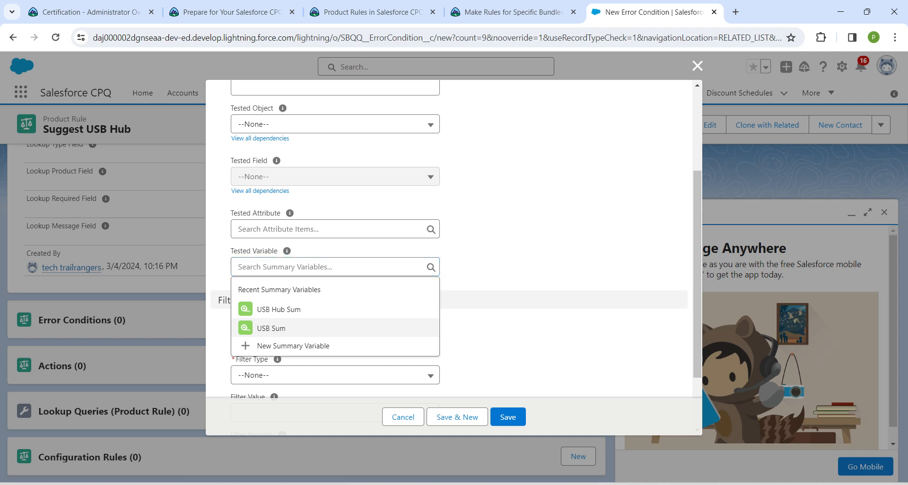
key(Return)
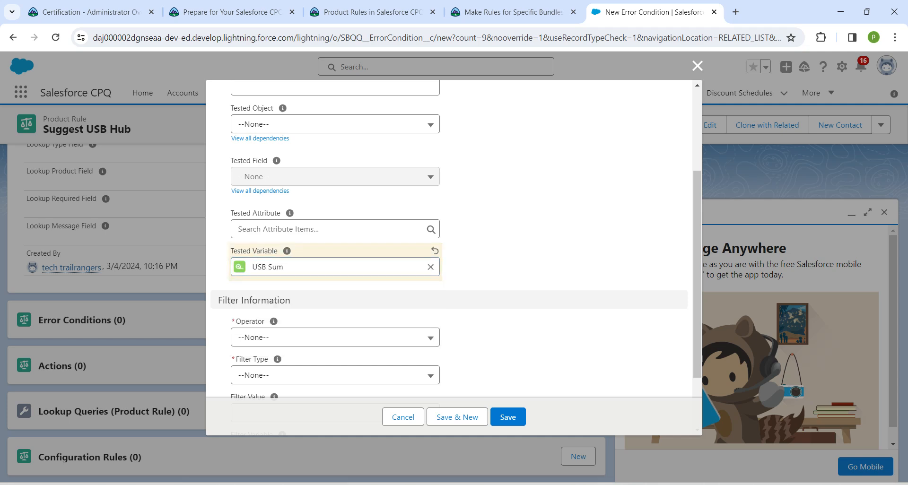
scroll(449, 237, down, 1)
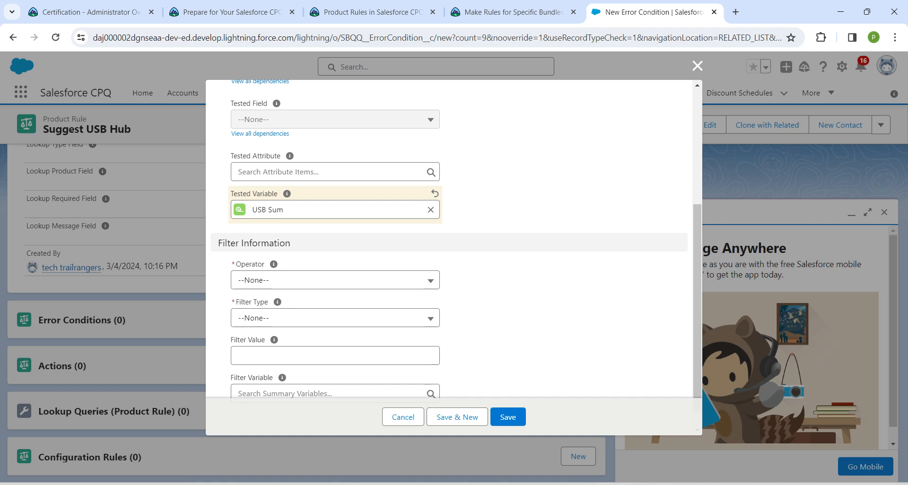
Step: Set the USB Sum error condition's Operator to greater than
click(335, 280)
key(Down)
key(Down)
key(Down)
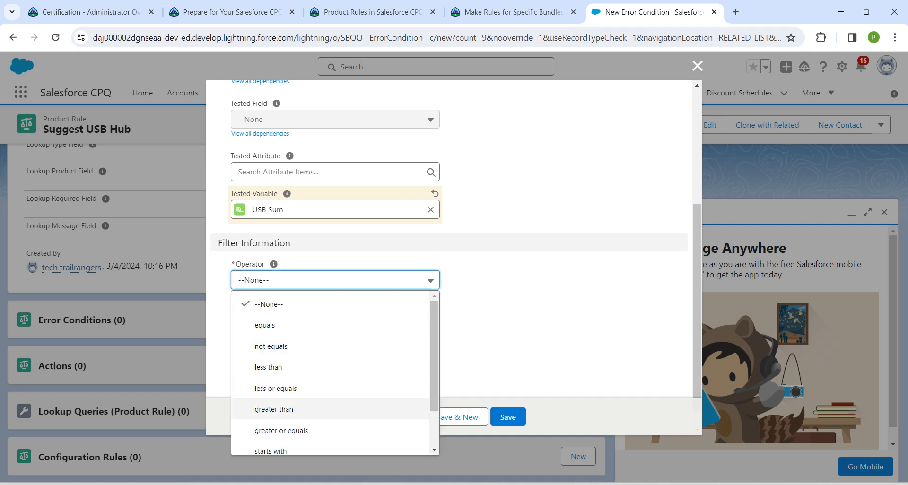
key(Return)
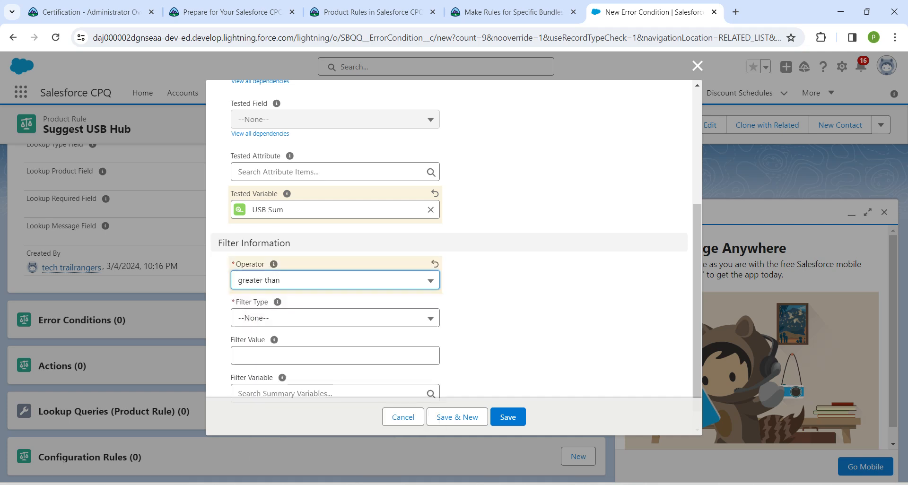
Step: Give the USB Sum error condition the Filter Type Value and Filter Value 1, and save it
key(Tab)
key(Down)
key(Down)
key(Down)
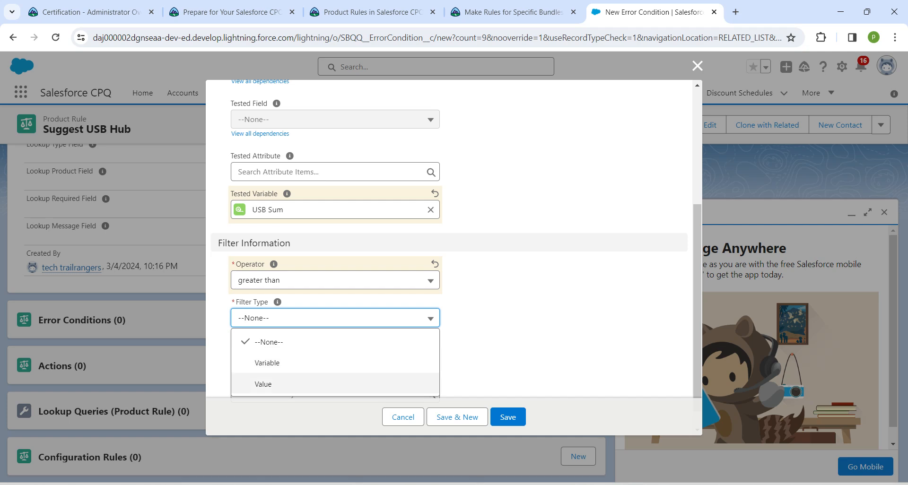
key(Return)
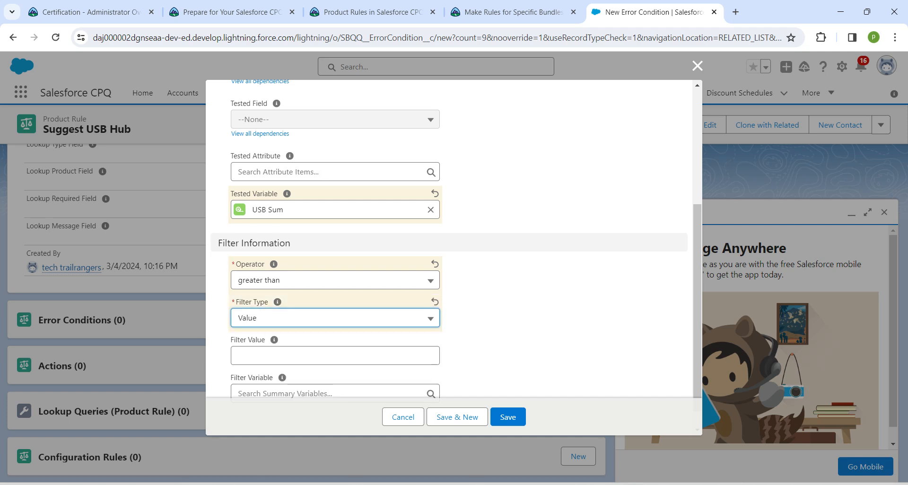
key(Tab)
text(1)
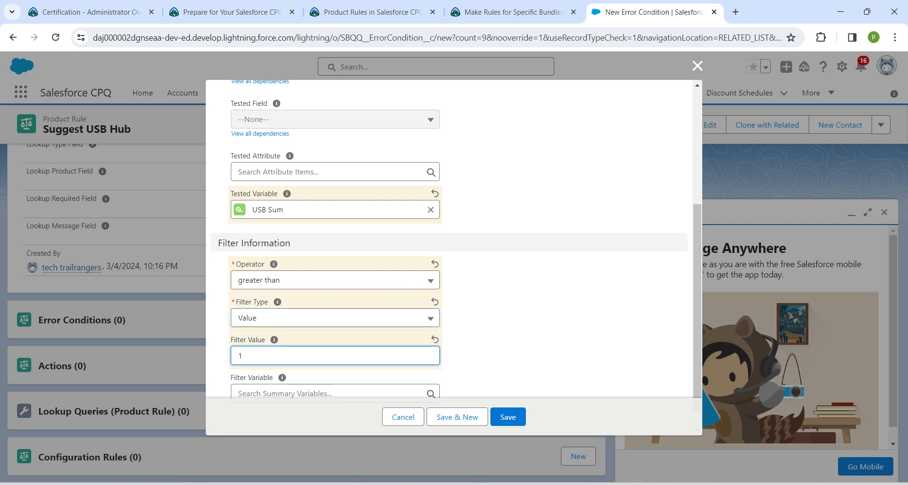
key(Return)
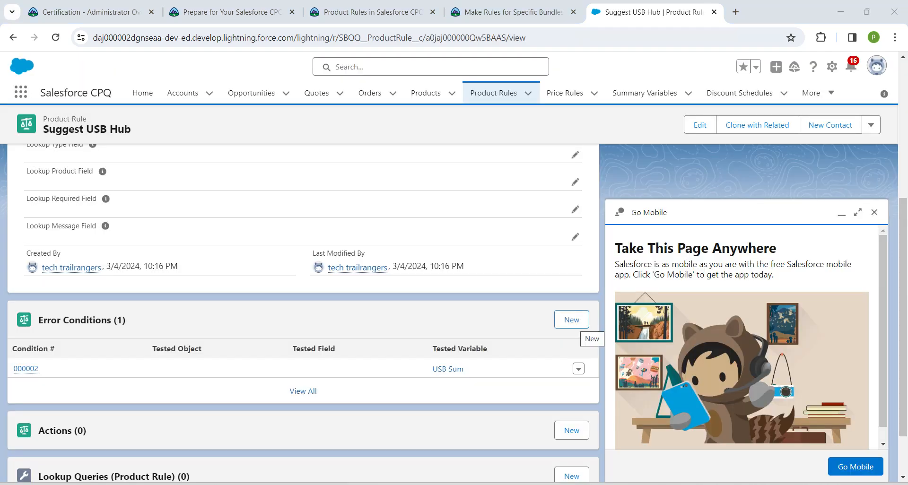
Step: Start a second error condition on the rule with Tested Variable USB Hub Sum and Operator equals
click(571, 320)
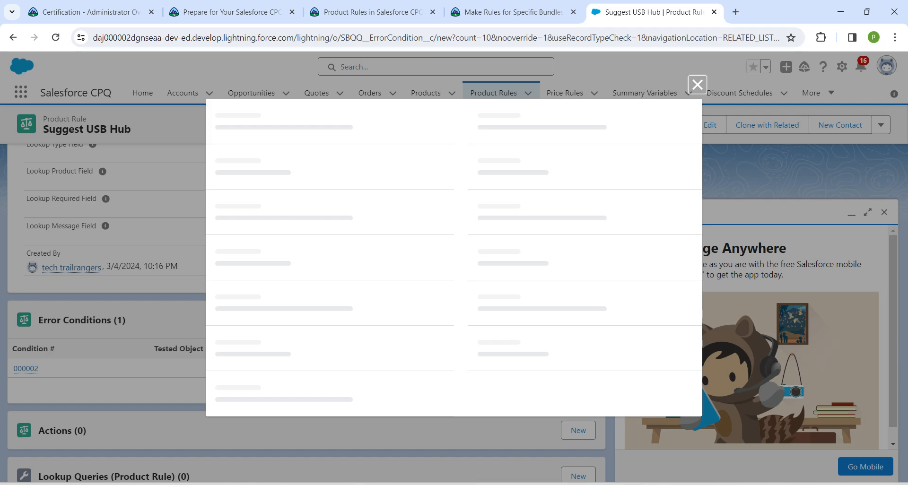
scroll(449, 246, down, 2)
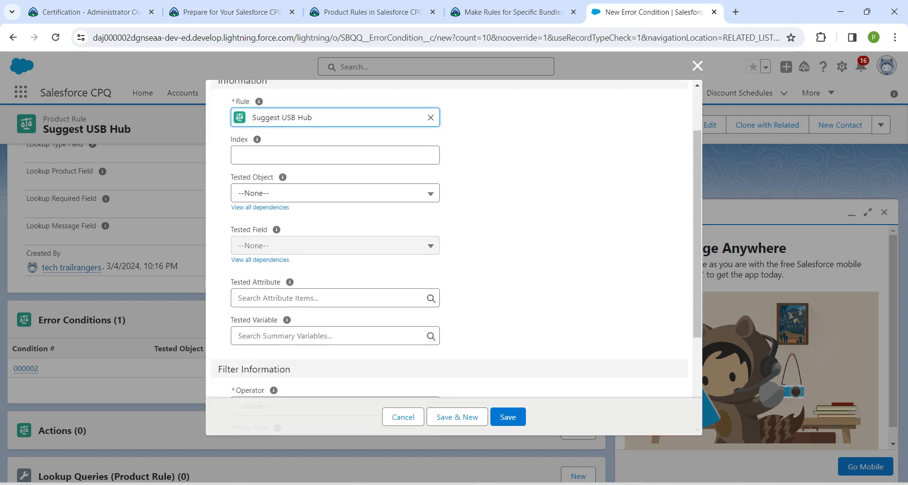
click(329, 308)
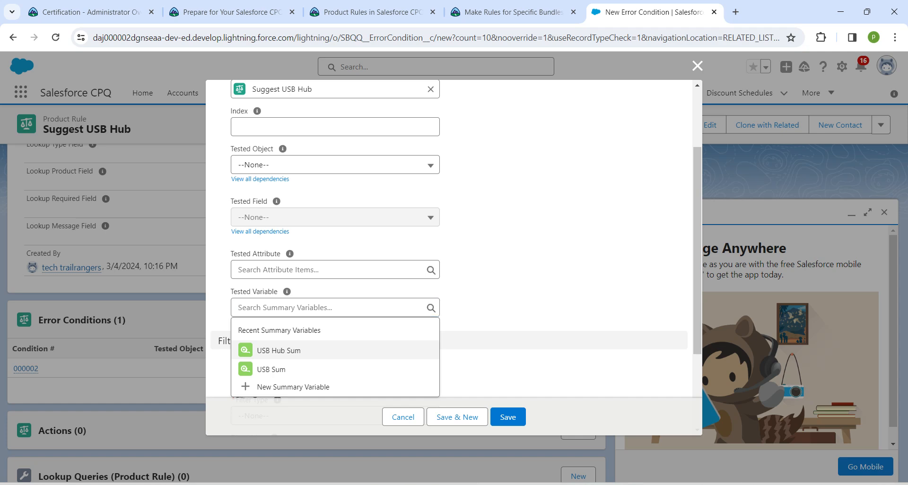
click(279, 351)
scroll(449, 245, down, 3)
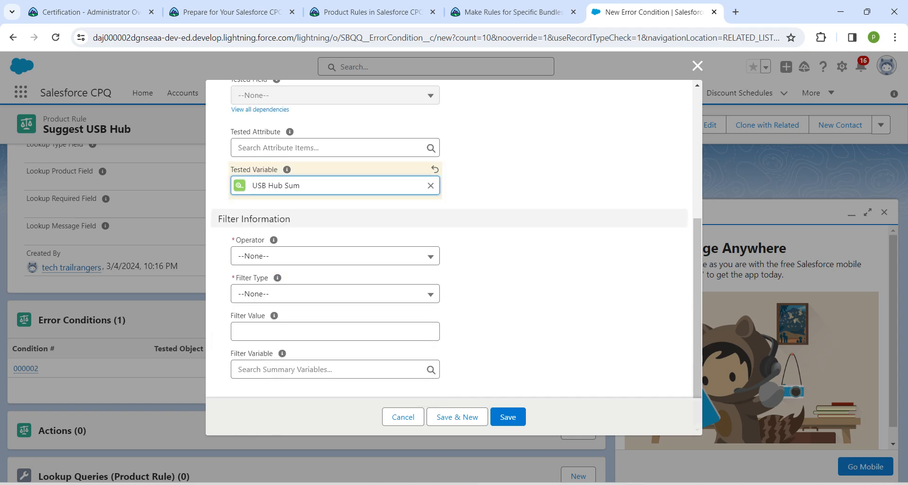
click(335, 255)
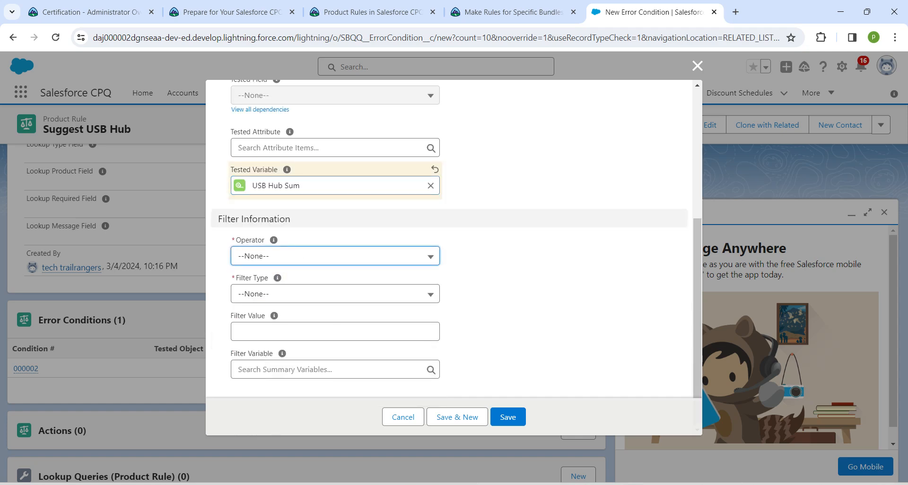
key(Return)
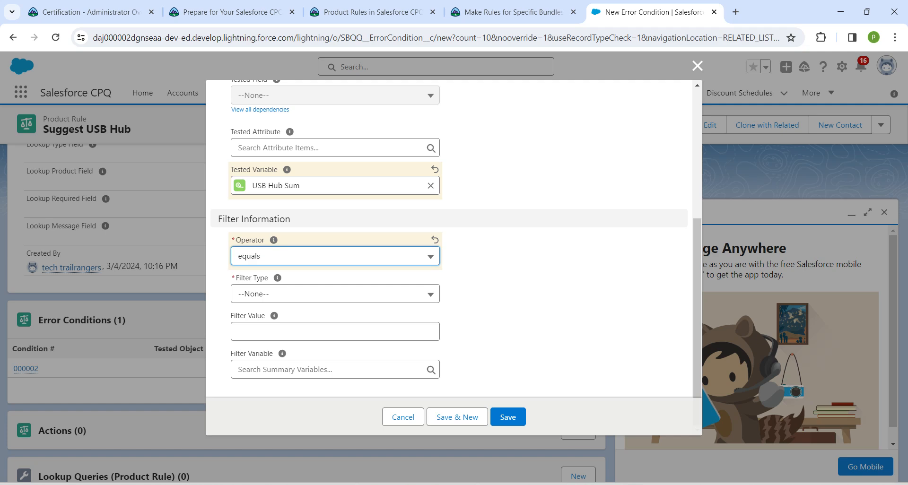
Step: Give the USB Hub Sum error condition the Filter Type Value and Filter Value 0, and save it
key(Tab)
key(Down)
key(Down)
key(Down)
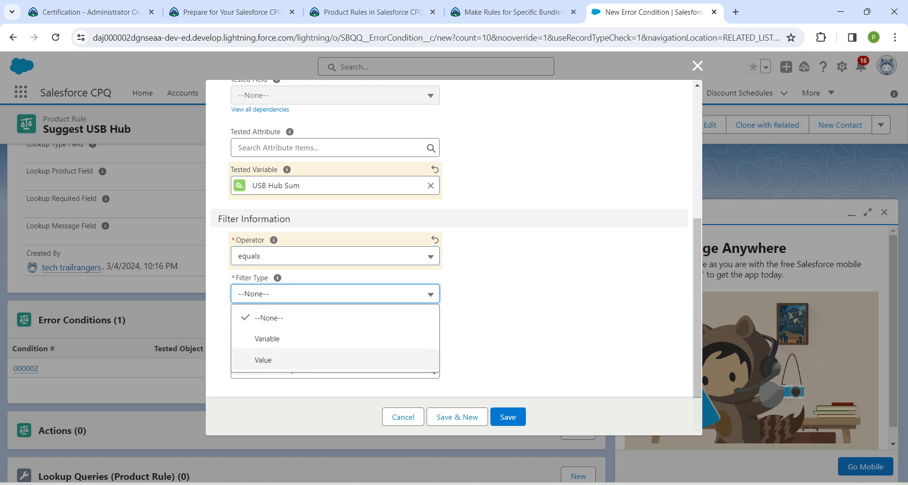
key(Return)
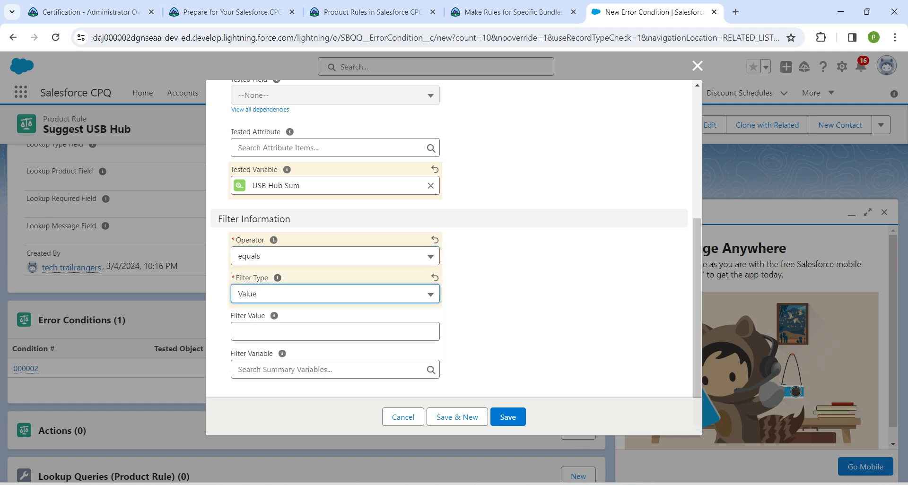
key(Tab)
text(0)
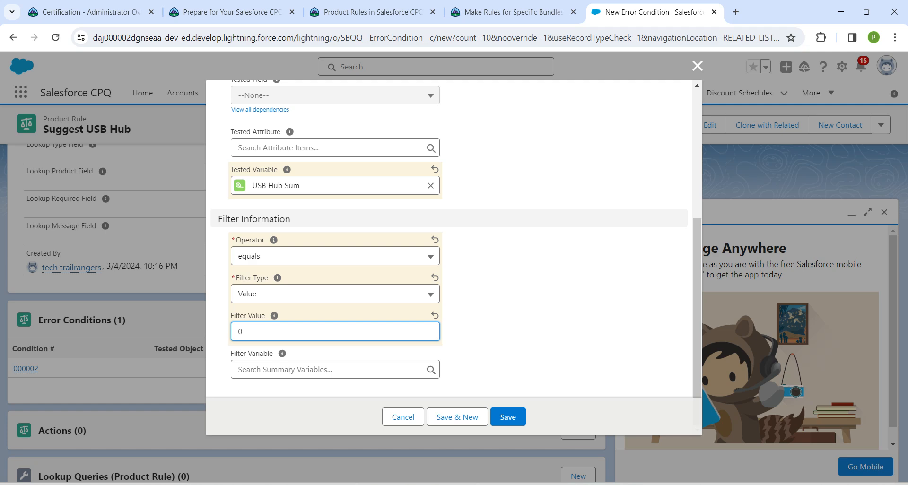
key(Return)
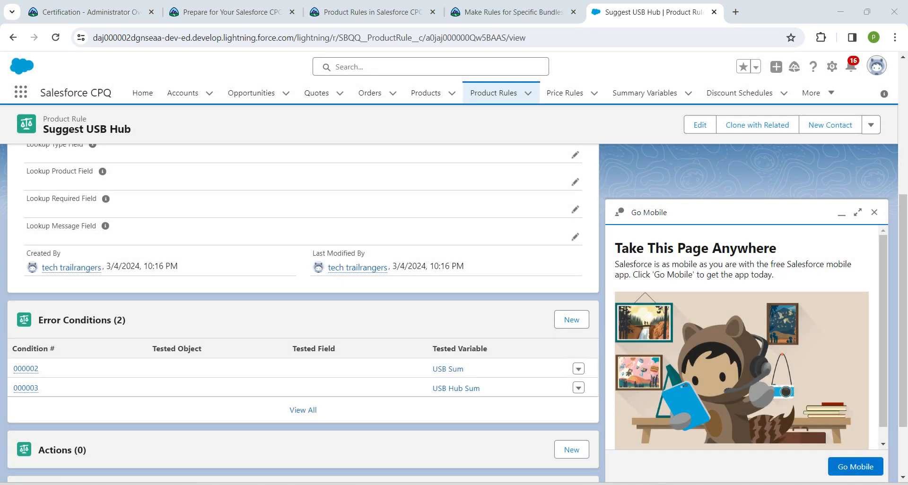
Step: Add an active configuration rule for the product Telecommuter Workstation to the Suggest USB Hub rule and save it
scroll(303, 312, down, 2)
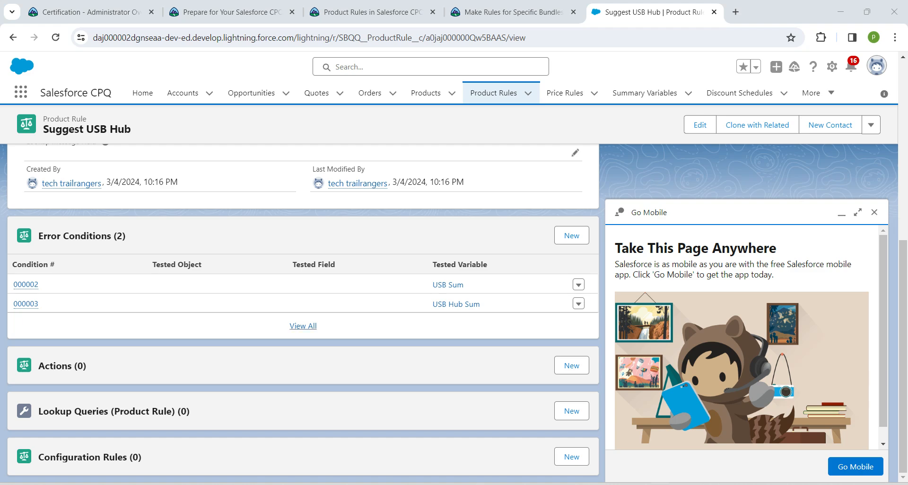
click(571, 457)
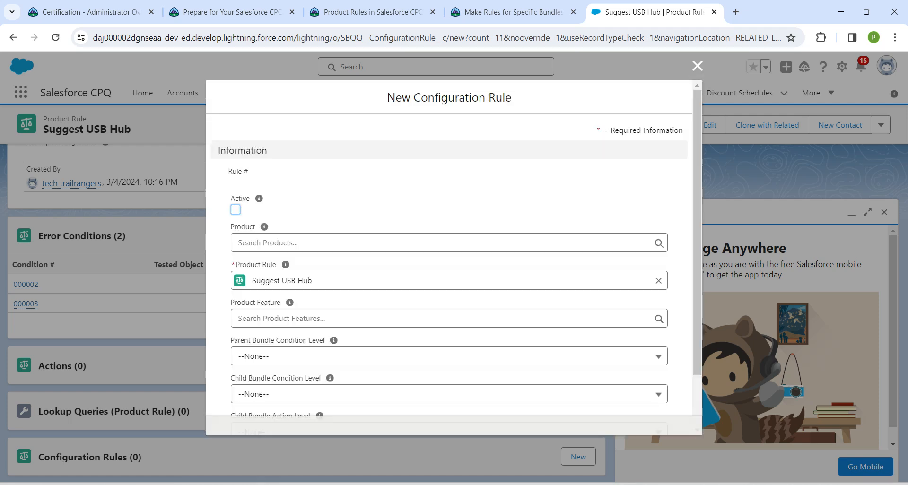
click(235, 210)
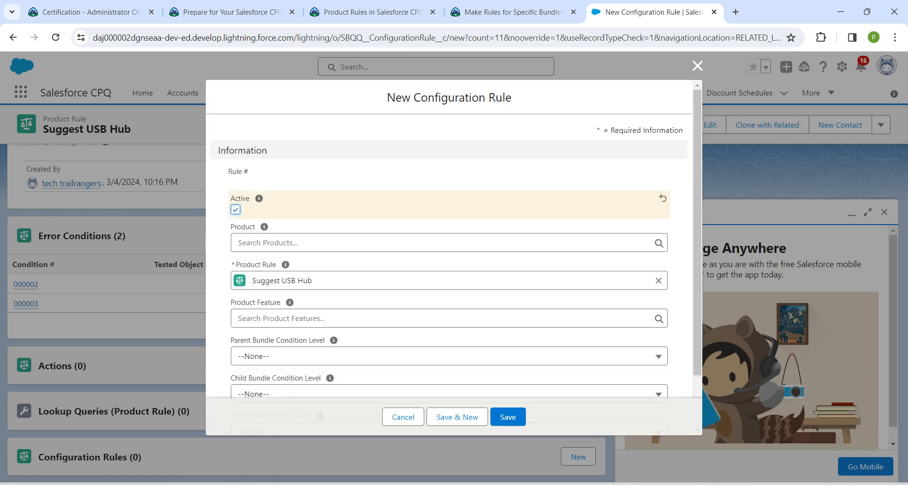
click(284, 318)
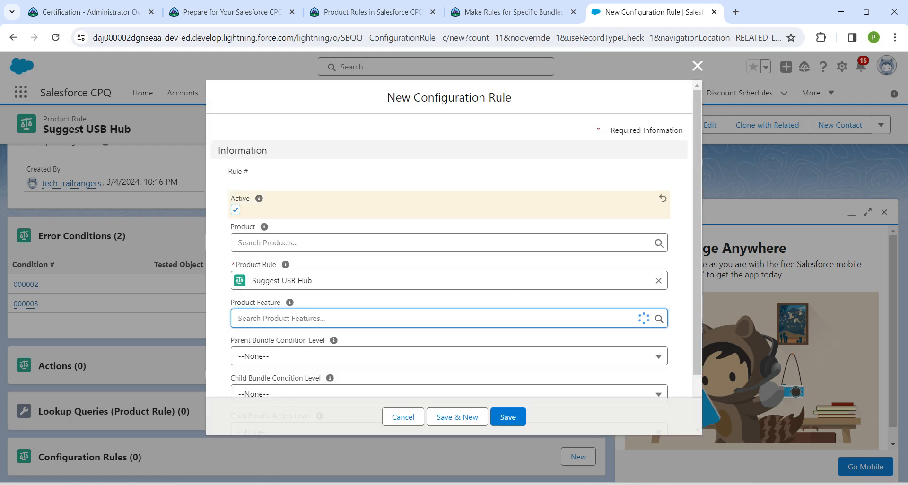
click(284, 242)
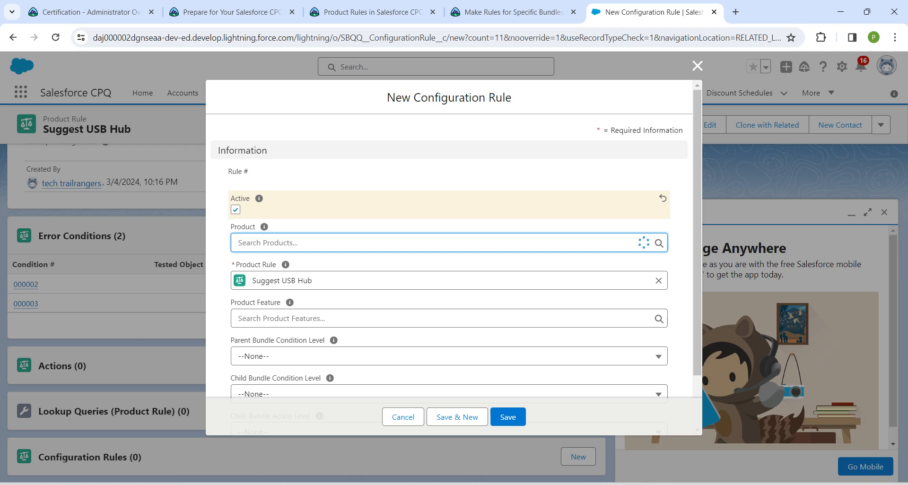
text(te)
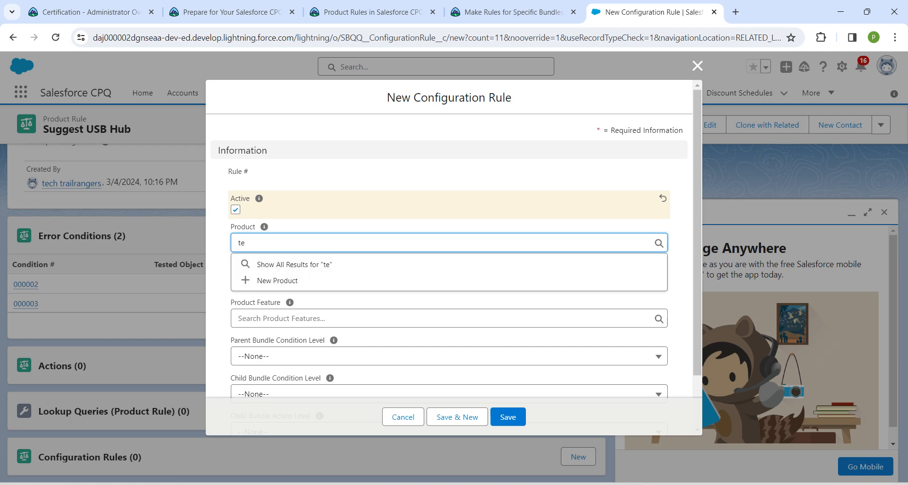
text(l)
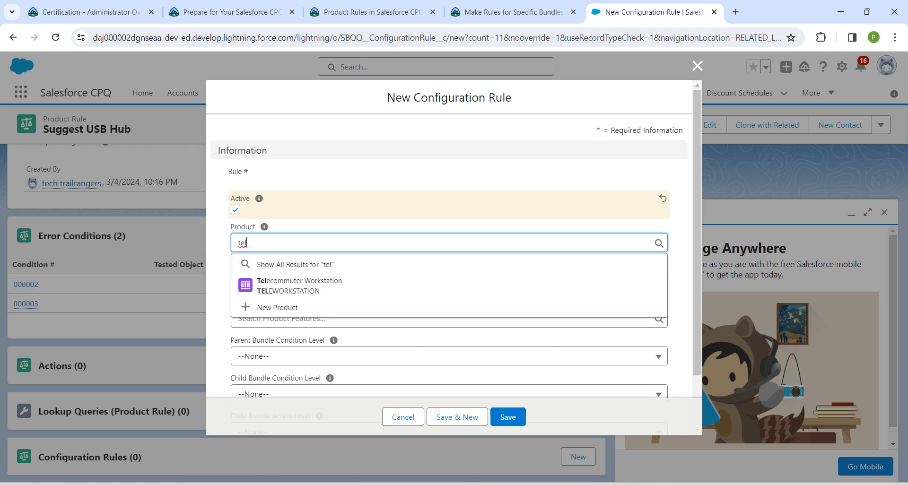
key(Down)
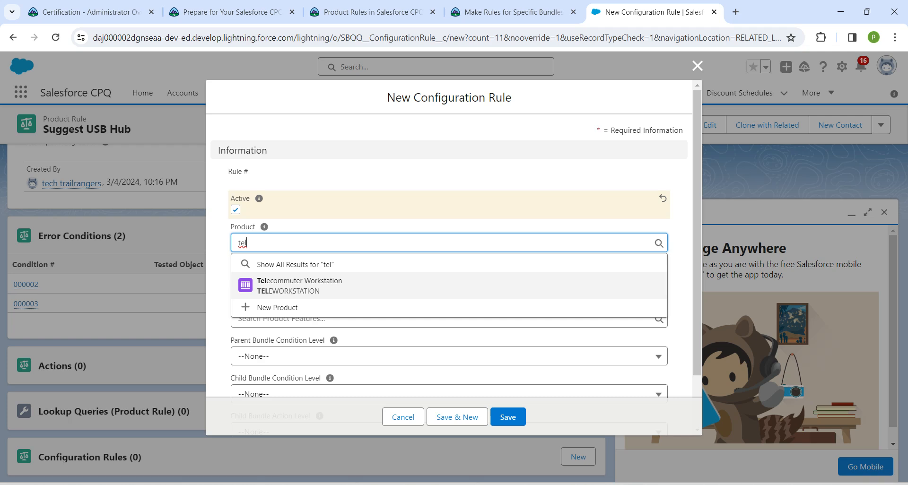
key(Return)
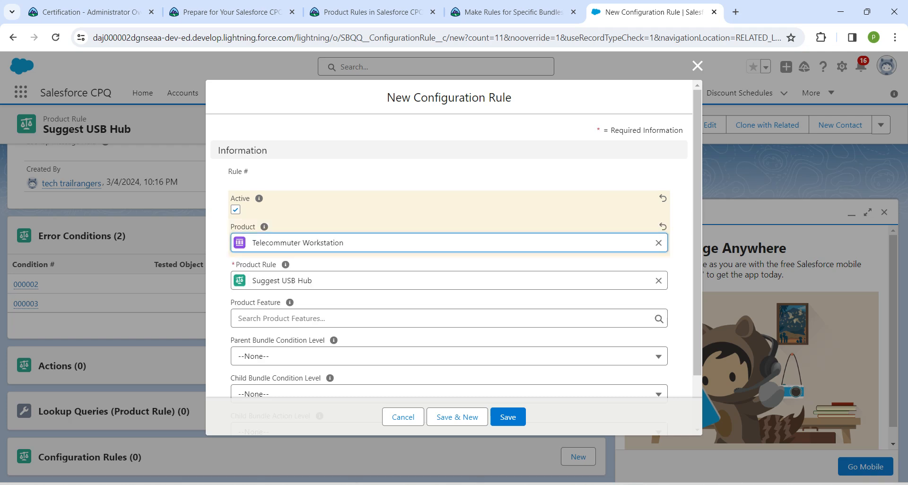
key(Return)
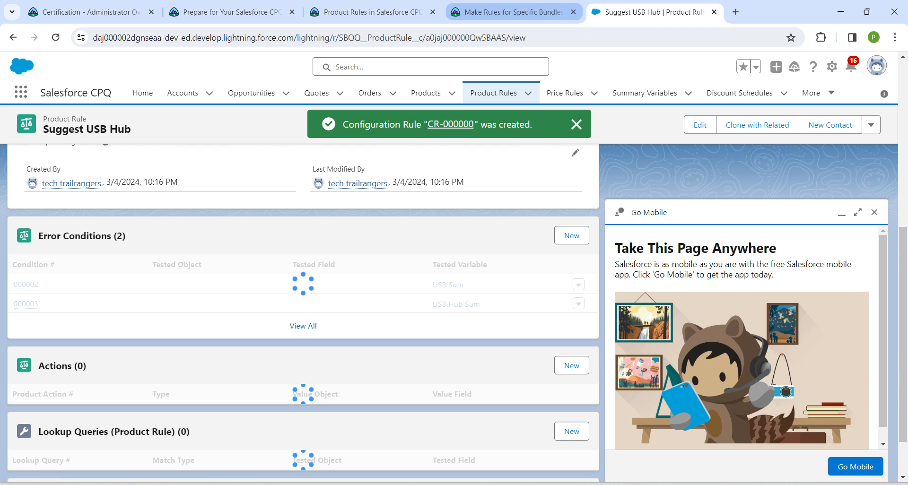
Step: Submit the Make Rules for Specific Bundles challenge in Trailhead for checking and continue to the next unit
click(513, 12)
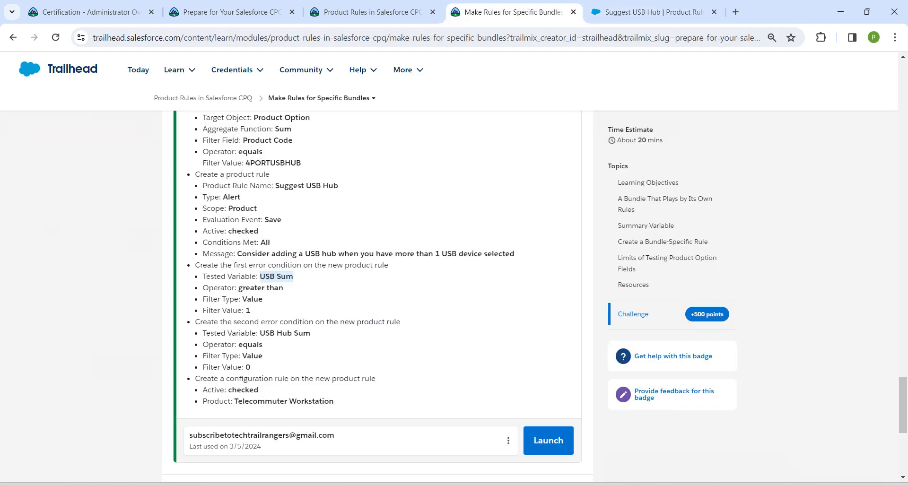
scroll(378, 284, down, 4)
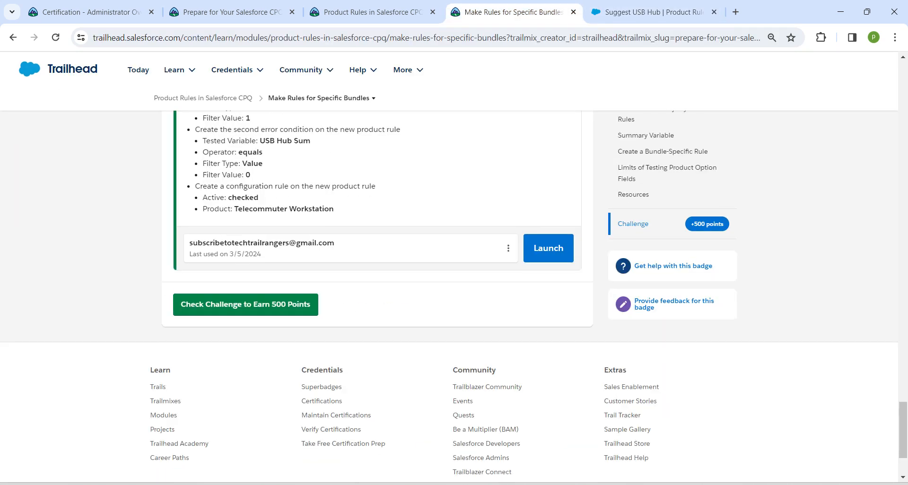
click(252, 304)
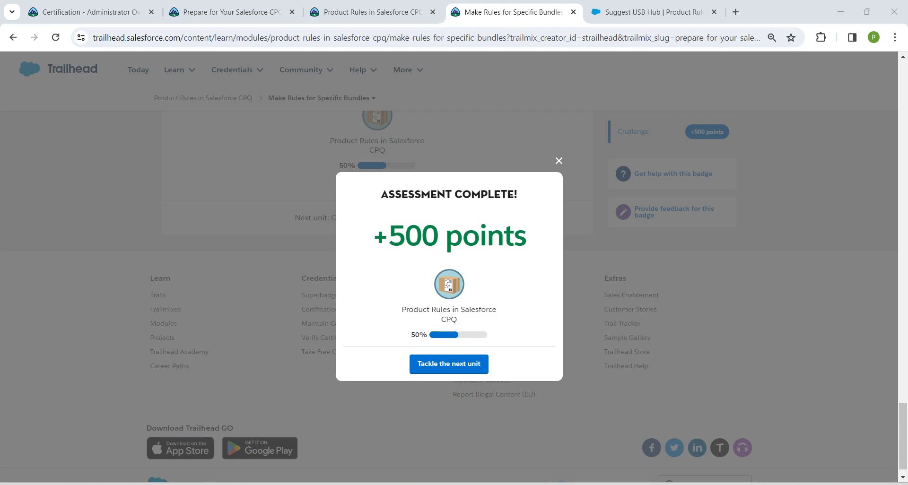
key(Return)
Step: Reload the Product Rules in Salesforce CPQ module overview and review the completion status of its units
key(ctrl+Page_Up)
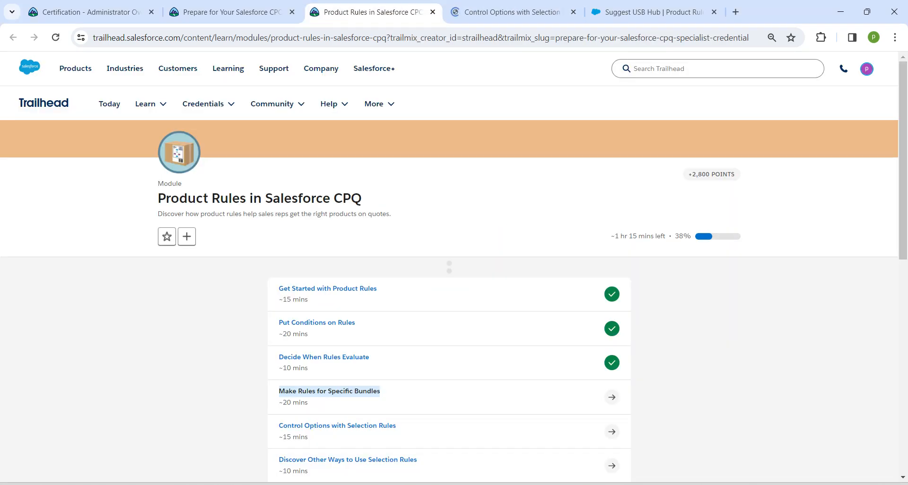
key(F5)
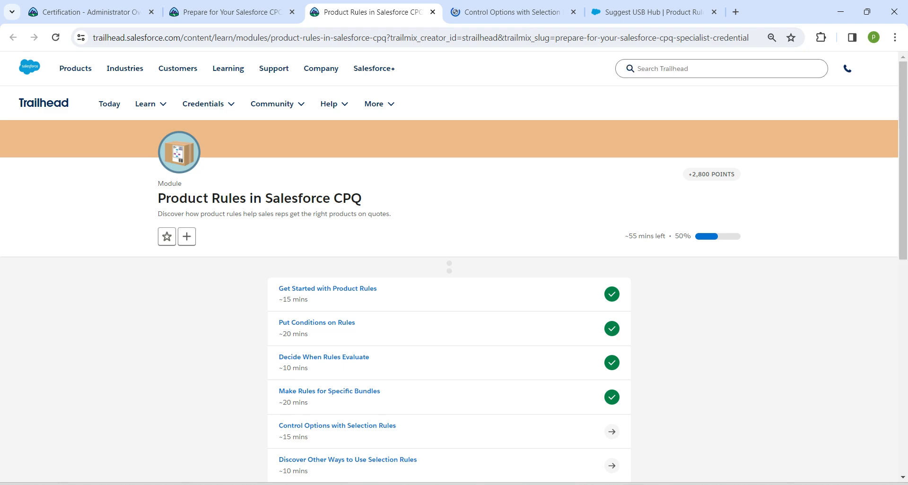
scroll(449, 284, down, 4)
scroll(449, 283, up, 4)
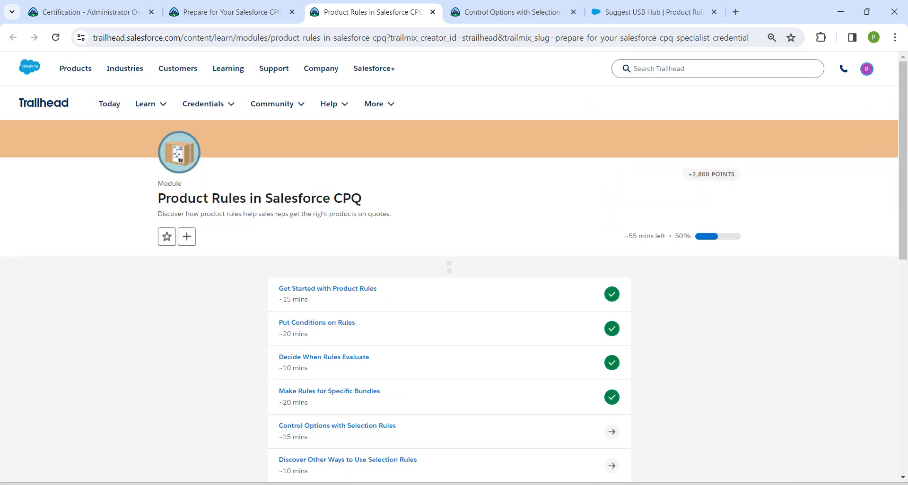